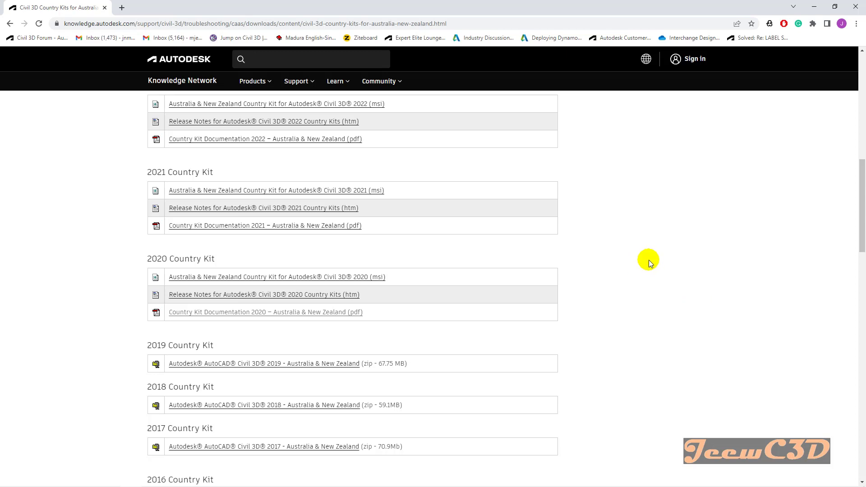
- Switch from the browser to the Aquaplaning drawing in Civil 3D and examine the extent and border of the road surface
{"action": "left_click", "coordinate": [814, 6]}
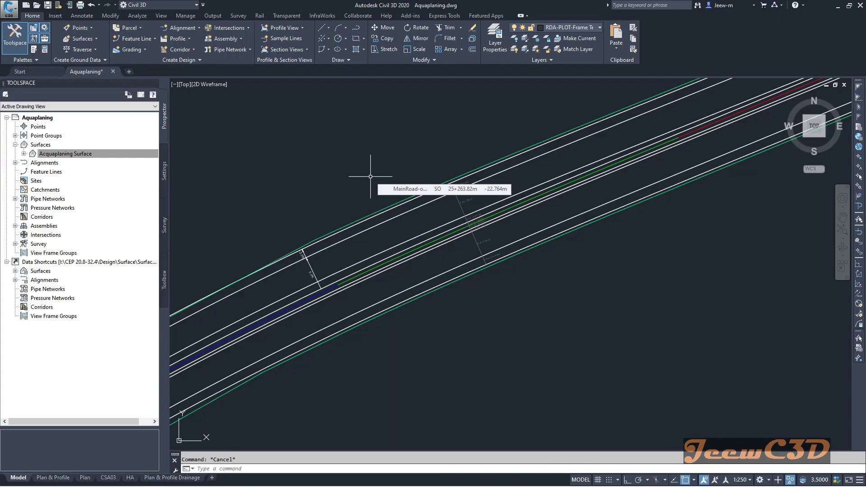
{"action": "scroll", "coordinate": [370, 176], "scroll_direction": "down", "scroll_amount": 6}
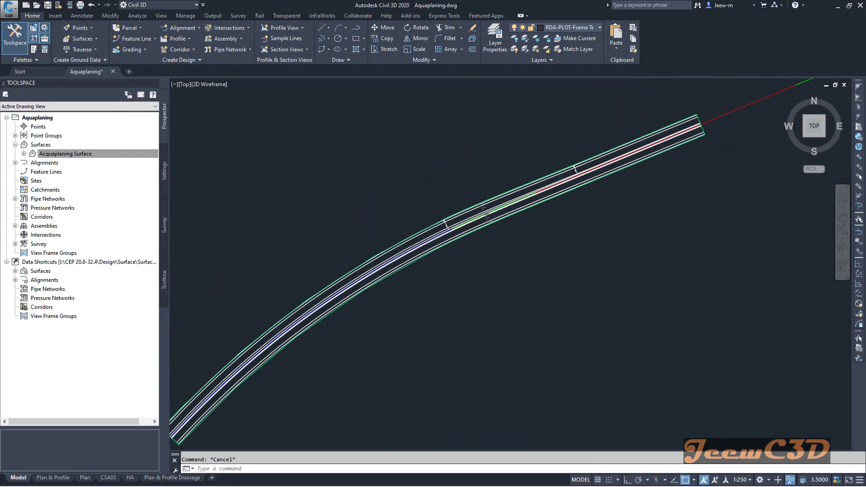
{"action": "scroll", "coordinate": [403, 275], "scroll_direction": "up", "scroll_amount": 2}
{"action": "scroll", "coordinate": [502, 251], "scroll_direction": "up", "scroll_amount": 3}
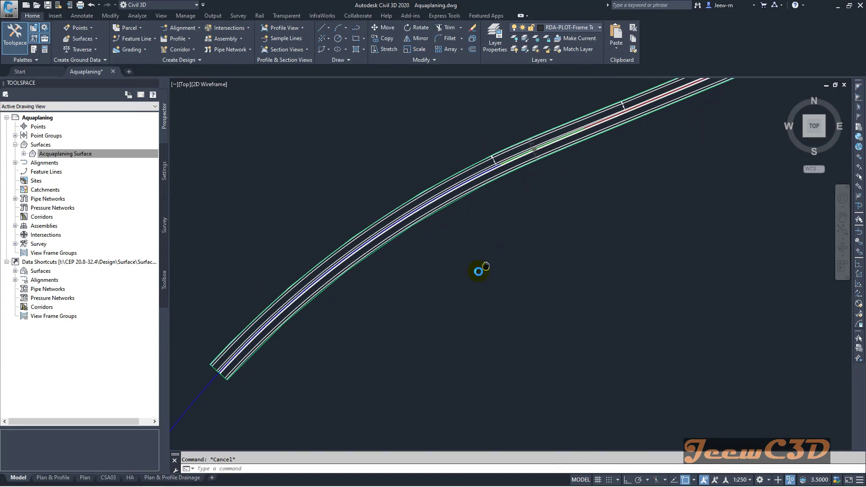
{"action": "scroll", "coordinate": [470, 271], "scroll_direction": "down", "scroll_amount": 2}
{"action": "scroll", "coordinate": [359, 273], "scroll_direction": "up", "scroll_amount": 5}
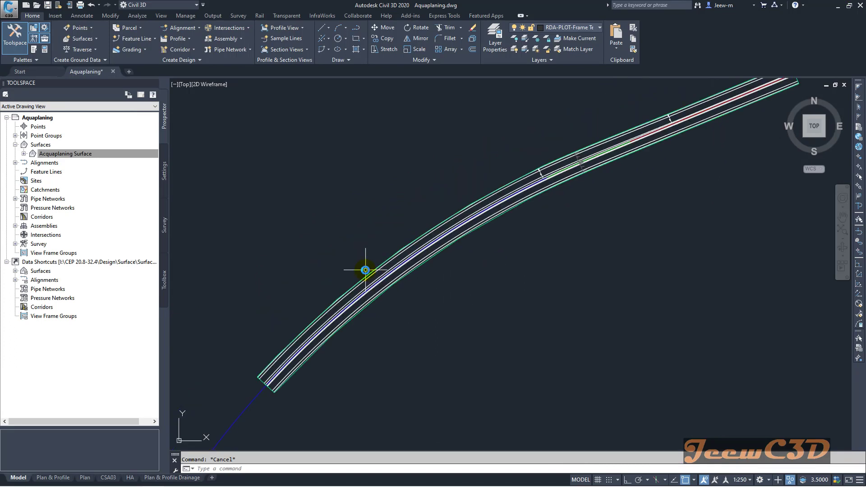
{"action": "scroll", "coordinate": [402, 201], "scroll_direction": "up", "scroll_amount": 1}
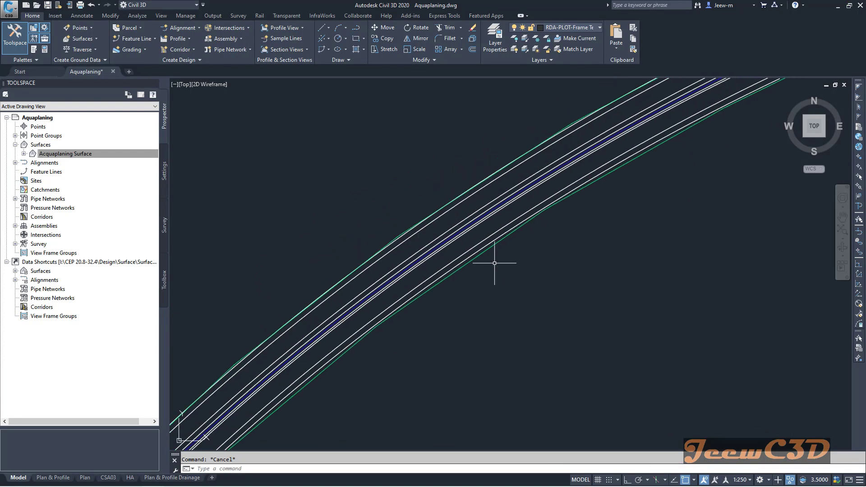
{"action": "scroll", "coordinate": [497, 243], "scroll_direction": "up", "scroll_amount": 1}
{"action": "left_click", "coordinate": [496, 236]}
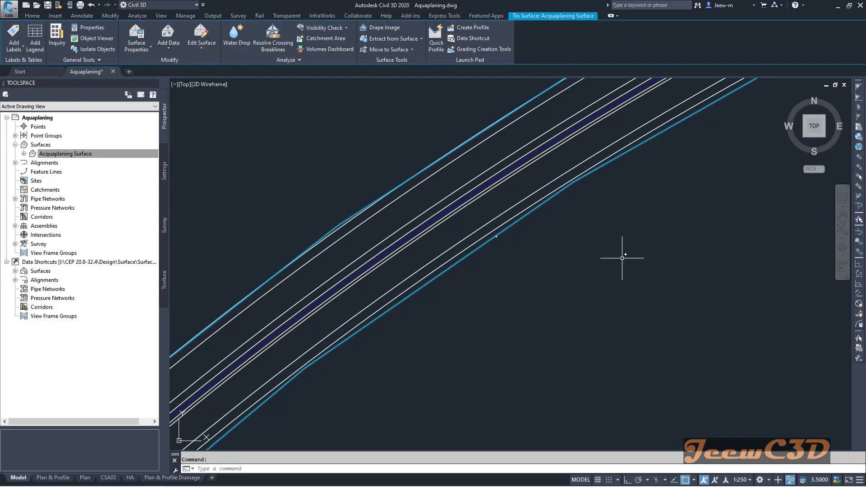
{"action": "key", "text": "Escape"}
- Examine the cross-section labels along the road, covering outer shoulders, travel lanes, inner shoulders and center median
{"action": "scroll", "coordinate": [592, 263], "scroll_direction": "down", "scroll_amount": 2}
{"action": "scroll", "coordinate": [592, 263], "scroll_direction": "down", "scroll_amount": 1}
{"action": "middle_click_drag", "start_coordinate": [596, 252], "coordinate": [368, 262]}
{"action": "scroll", "coordinate": [387, 261], "scroll_direction": "up", "scroll_amount": 5}
{"action": "scroll", "coordinate": [395, 246], "scroll_direction": "up", "scroll_amount": 4}
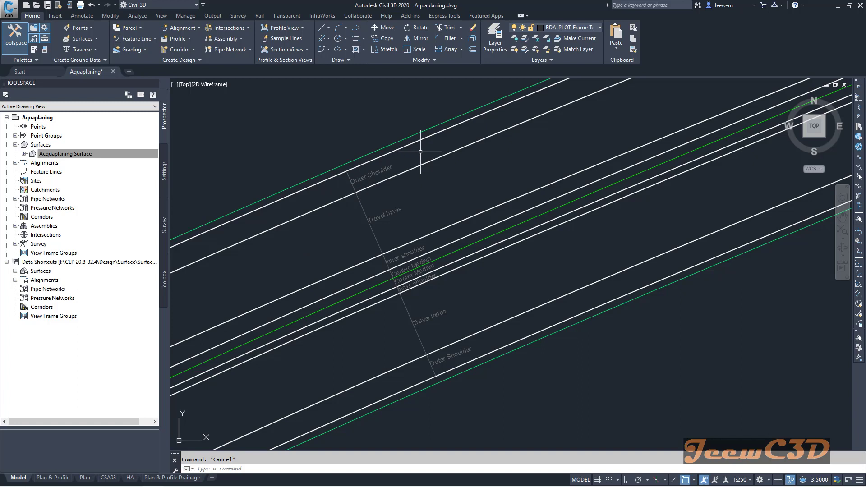
{"action": "middle_click_drag", "start_coordinate": [408, 212], "coordinate": [395, 186]}
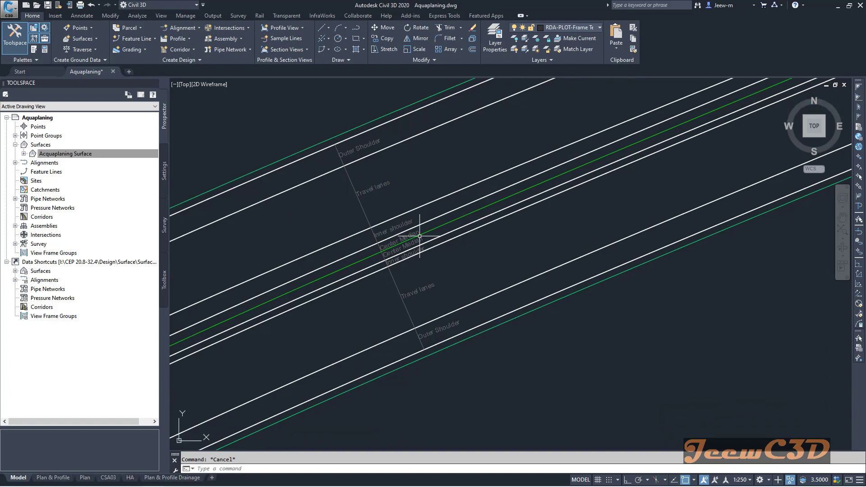
{"action": "scroll", "coordinate": [369, 139], "scroll_direction": "up", "scroll_amount": 2}
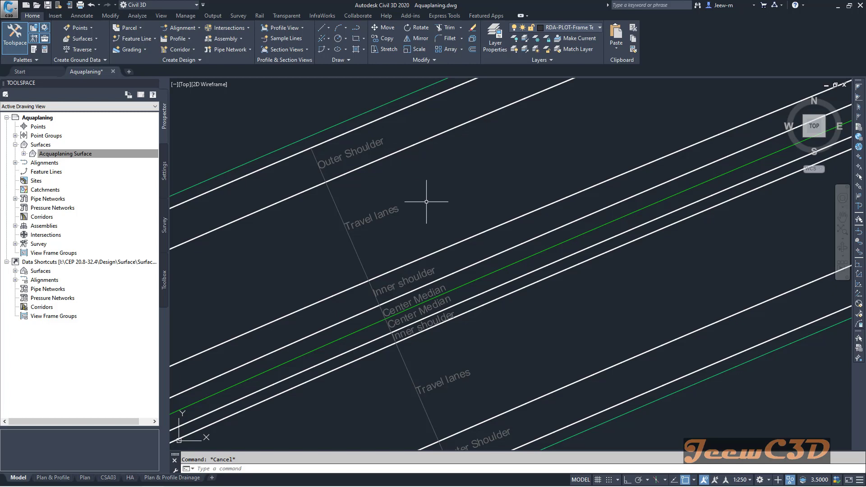
{"action": "middle_click_drag", "start_coordinate": [424, 200], "coordinate": [402, 164]}
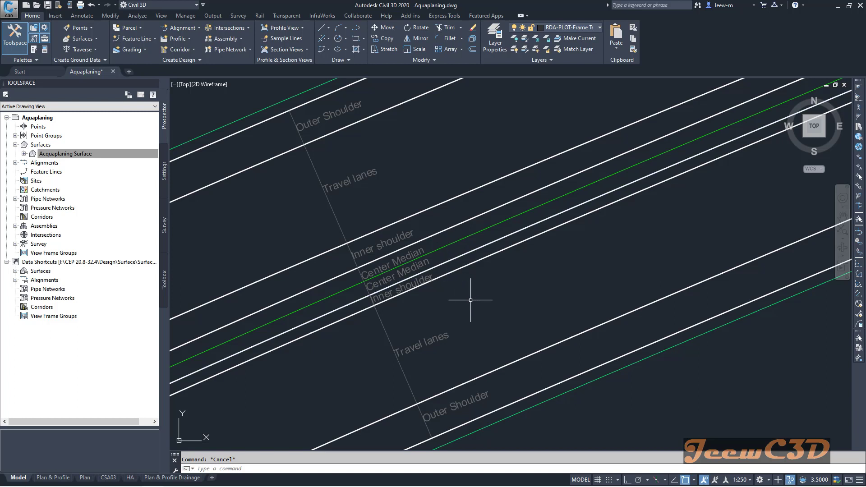
{"action": "scroll", "coordinate": [471, 302], "scroll_direction": "down", "scroll_amount": 3}
{"action": "scroll", "coordinate": [474, 264], "scroll_direction": "down", "scroll_amount": 5}
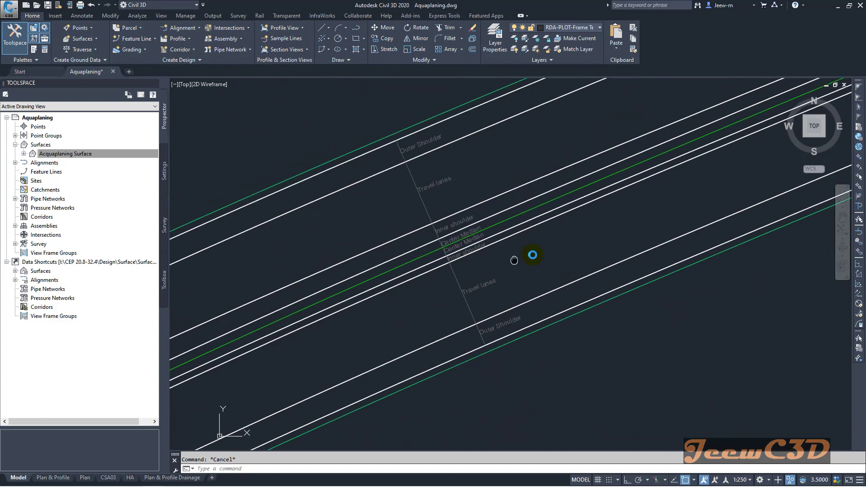
- Examine the crossfall labels of the travel lanes and outer shoulder where the blue curve meets the green transition
{"action": "middle_click_drag", "start_coordinate": [499, 250], "coordinate": [485, 246]}
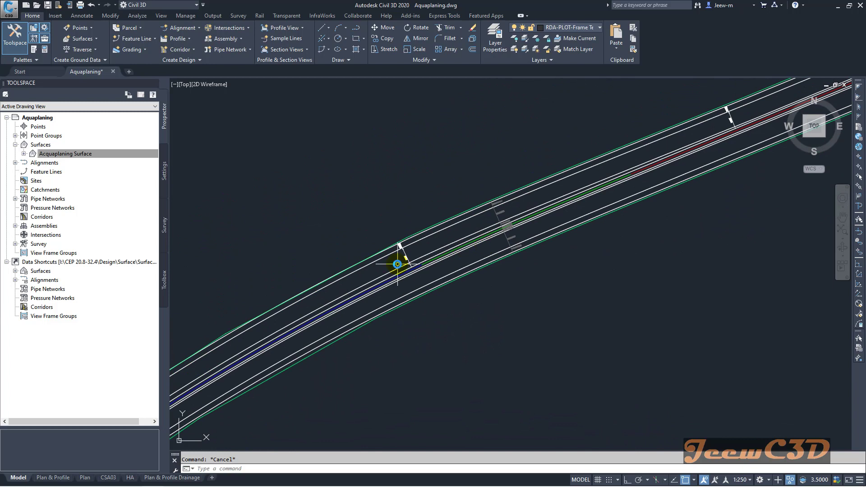
{"action": "scroll", "coordinate": [395, 258], "scroll_direction": "up", "scroll_amount": 5}
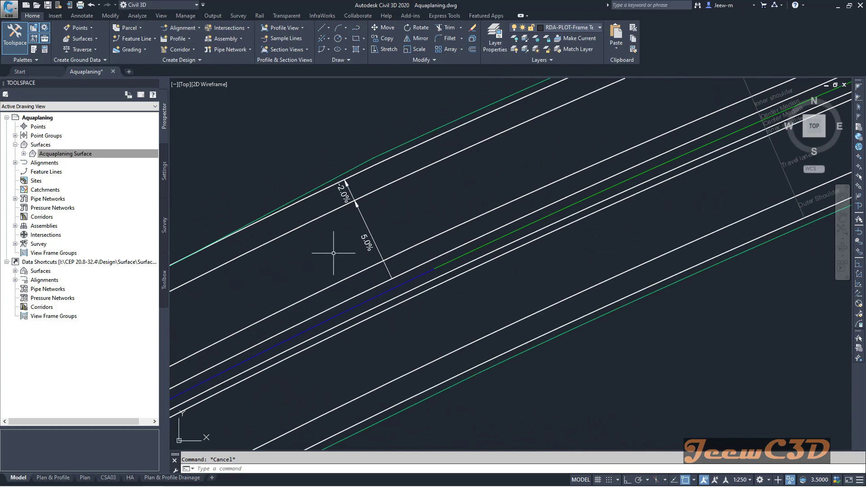
{"action": "scroll", "coordinate": [339, 253], "scroll_direction": "up", "scroll_amount": 2}
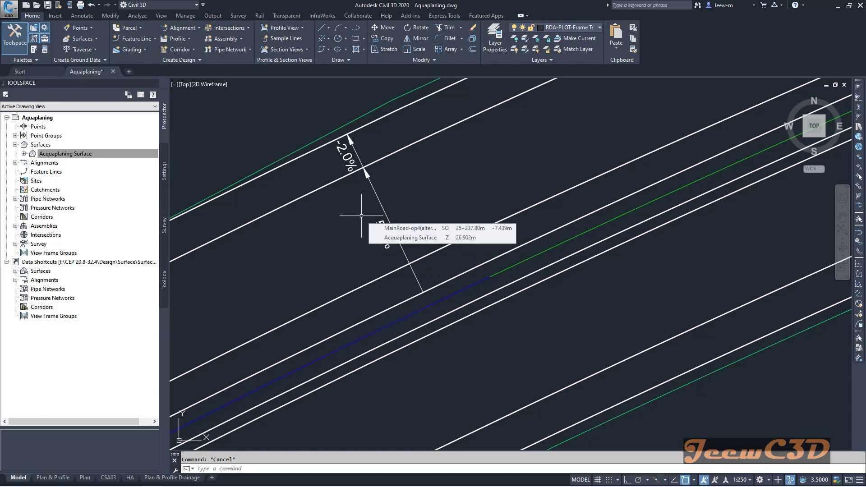
{"action": "mouse_move", "coordinate": [364, 227]}
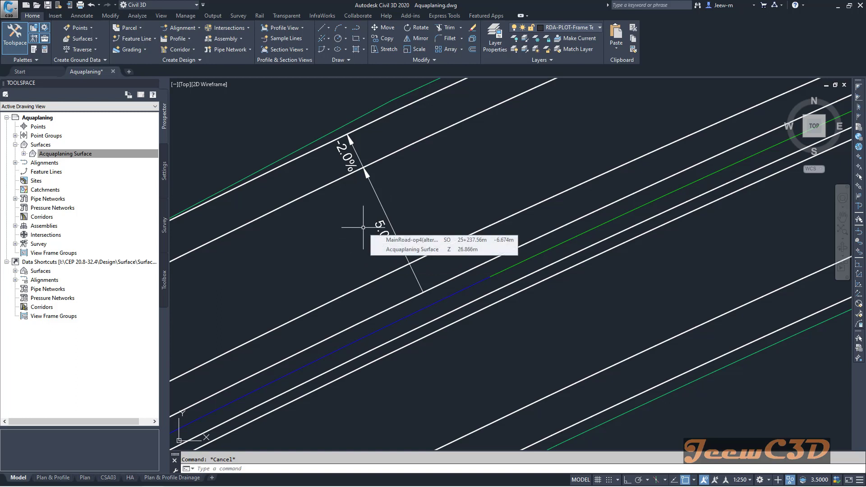
{"action": "middle_click_drag", "start_coordinate": [348, 193], "coordinate": [361, 244]}
{"action": "scroll", "coordinate": [367, 213], "scroll_direction": "up", "scroll_amount": 1}
{"action": "scroll", "coordinate": [372, 208], "scroll_direction": "down", "scroll_amount": 1}
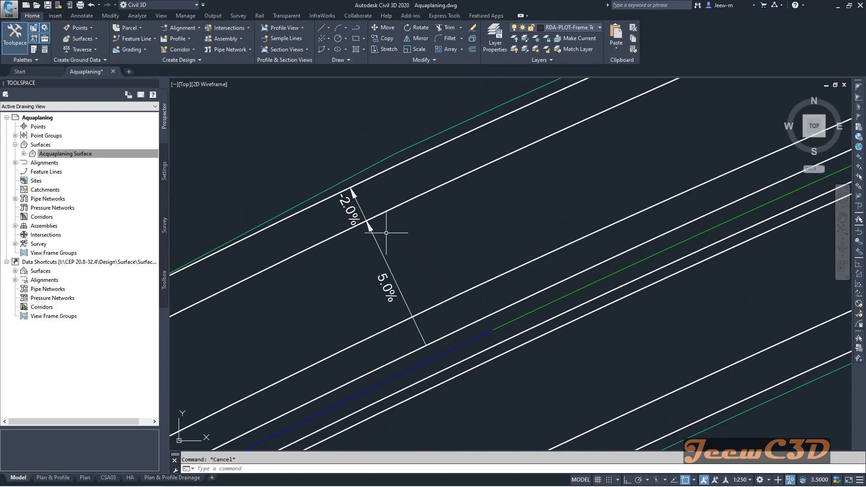
{"action": "middle_click_drag", "start_coordinate": [389, 235], "coordinate": [378, 226]}
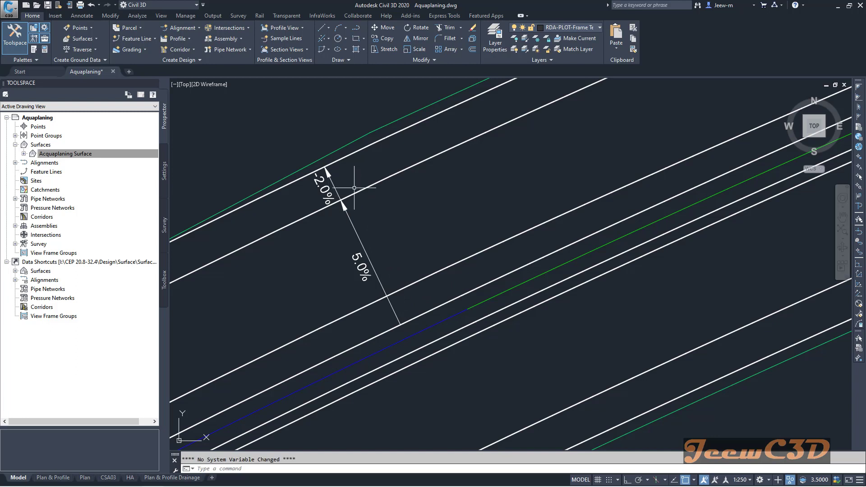
- Examine the crossfall labels on the red straight section and compare them with those across the green transition back to the curve
{"action": "scroll", "coordinate": [351, 202], "scroll_direction": "down", "scroll_amount": 6}
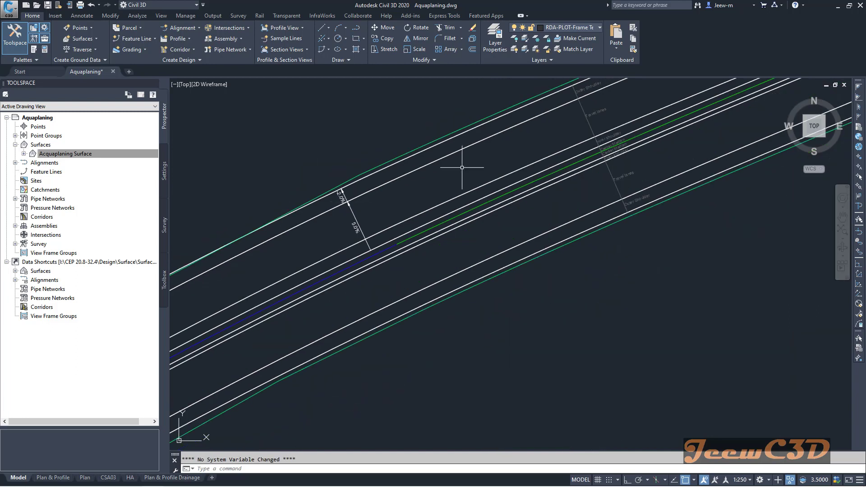
{"action": "scroll", "coordinate": [436, 197], "scroll_direction": "up", "scroll_amount": 3}
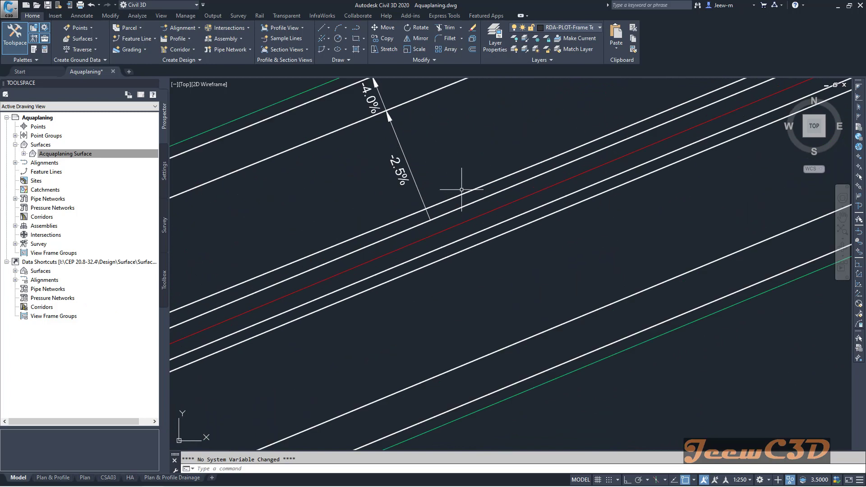
{"action": "scroll", "coordinate": [464, 213], "scroll_direction": "up", "scroll_amount": 2}
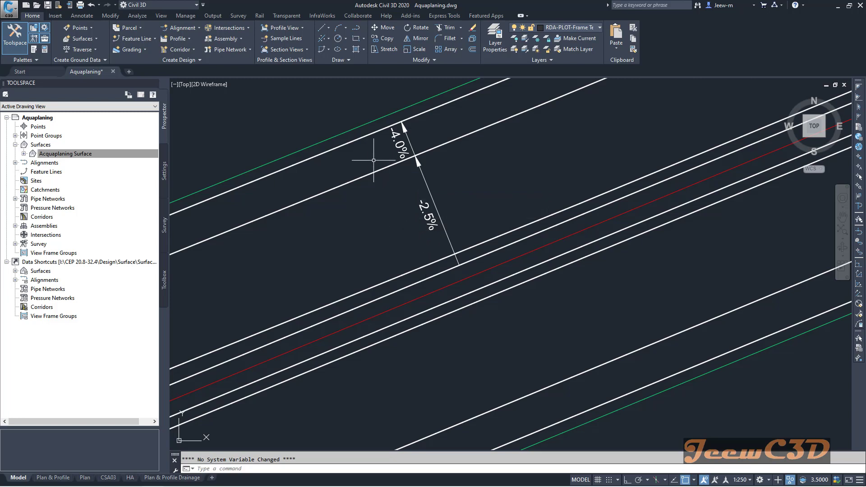
{"action": "middle_click_drag", "start_coordinate": [366, 158], "coordinate": [395, 181]}
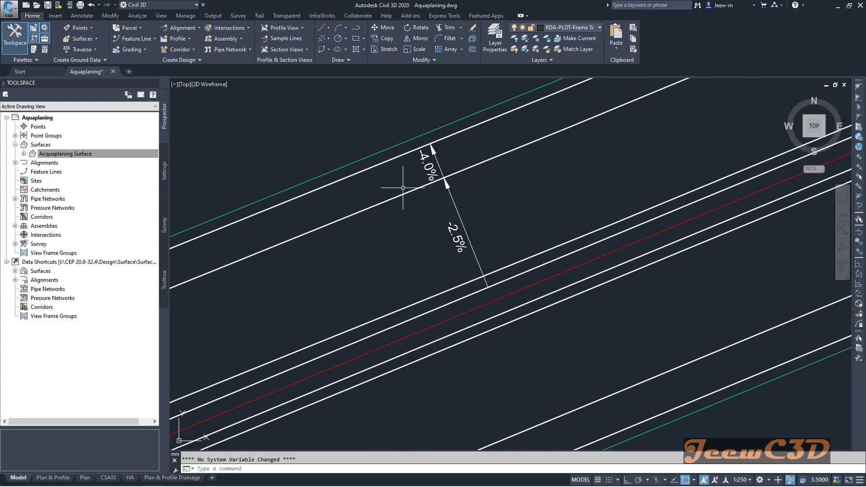
{"action": "scroll", "coordinate": [403, 188], "scroll_direction": "down", "scroll_amount": 5}
{"action": "middle_click_drag", "start_coordinate": [375, 182], "coordinate": [457, 152]}
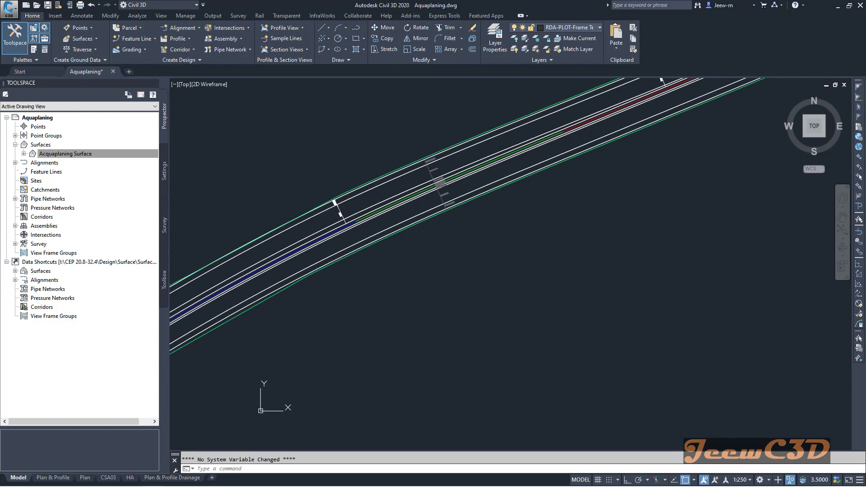
{"action": "scroll", "coordinate": [360, 190], "scroll_direction": "up", "scroll_amount": 3}
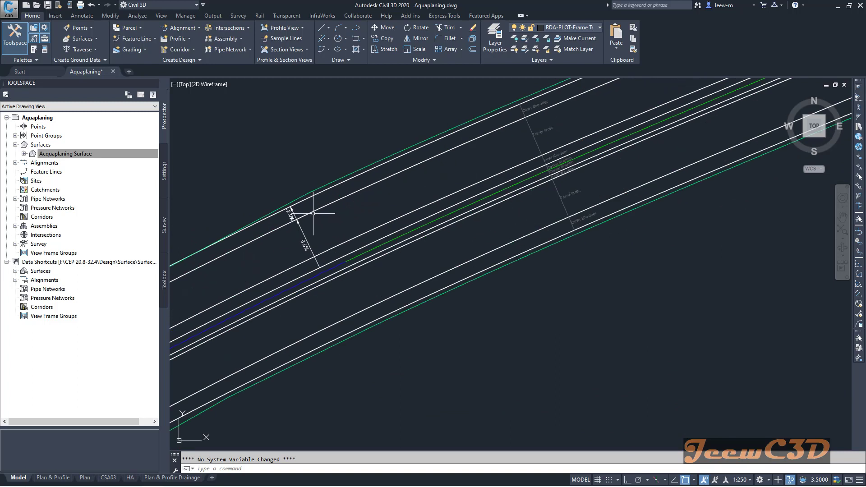
{"action": "mouse_move", "coordinate": [325, 228]}
{"action": "middle_mouse_down"}
{"action": "mouse_move", "coordinate": [513, 149]}
{"action": "mouse_move", "coordinate": [277, 261]}
{"action": "mouse_move", "coordinate": [542, 159]}
{"action": "middle_mouse_up"}
{"action": "scroll", "coordinate": [563, 154], "scroll_direction": "up", "scroll_amount": 2}
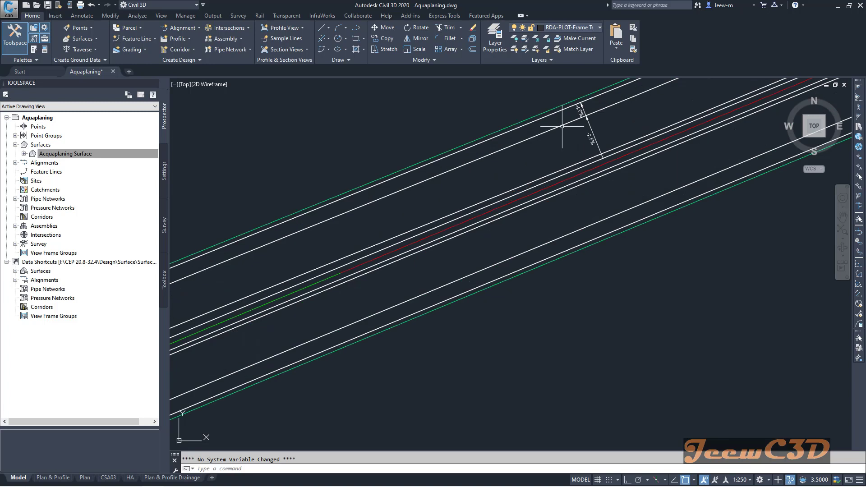
{"action": "scroll", "coordinate": [555, 131], "scroll_direction": "down", "scroll_amount": 2}
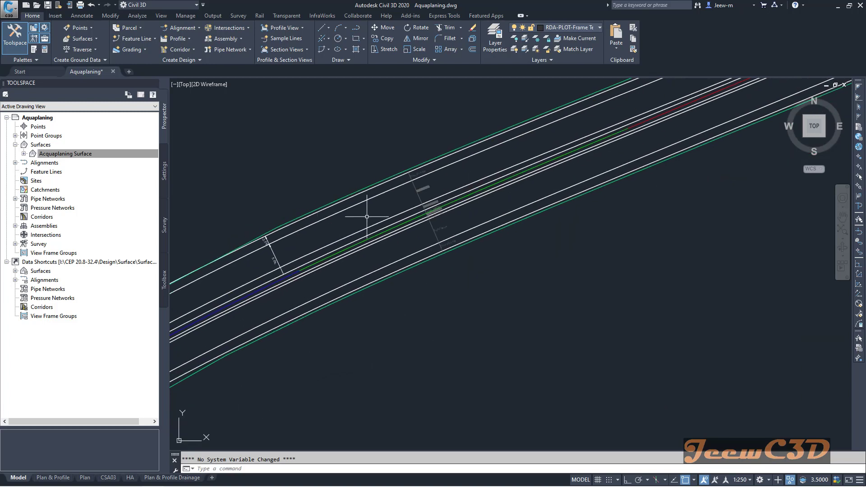
{"action": "middle_click_drag", "start_coordinate": [515, 148], "coordinate": [458, 180]}
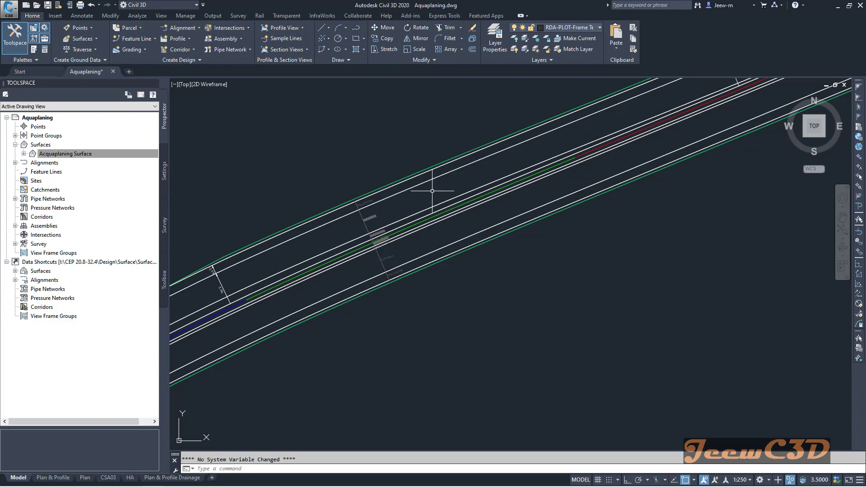
{"action": "middle_click_drag", "start_coordinate": [452, 186], "coordinate": [513, 174]}
{"action": "mouse_move", "coordinate": [513, 174]}
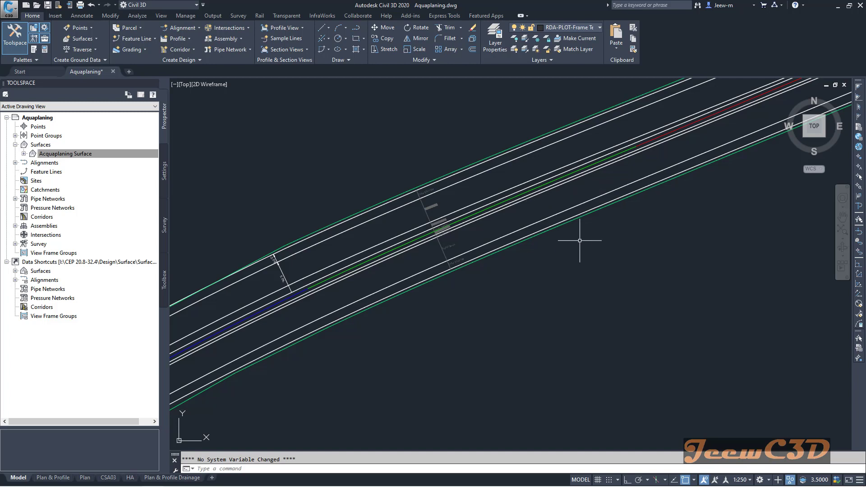
{"action": "scroll", "coordinate": [582, 237], "scroll_direction": "up", "scroll_amount": 1}
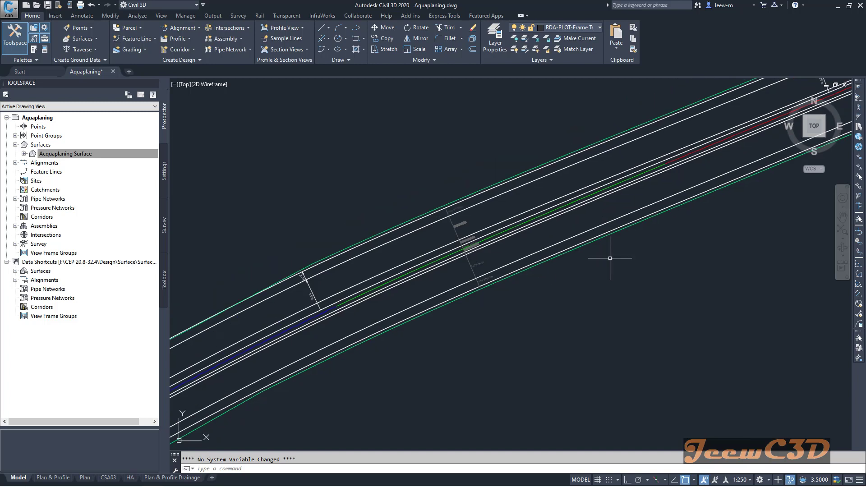
- Change the surface style of Acquaplaning Surface to Contours (Background) and check its contours along the road
{"action": "left_click", "coordinate": [621, 229]}
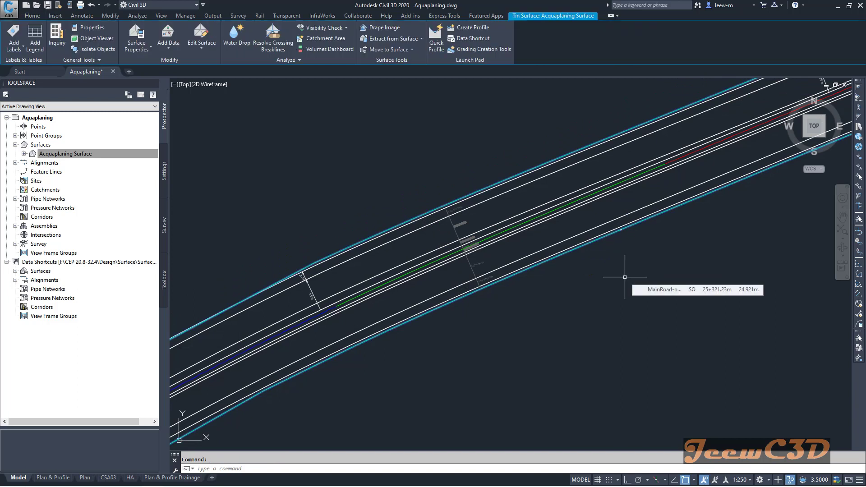
{"action": "left_click", "coordinate": [135, 55]}
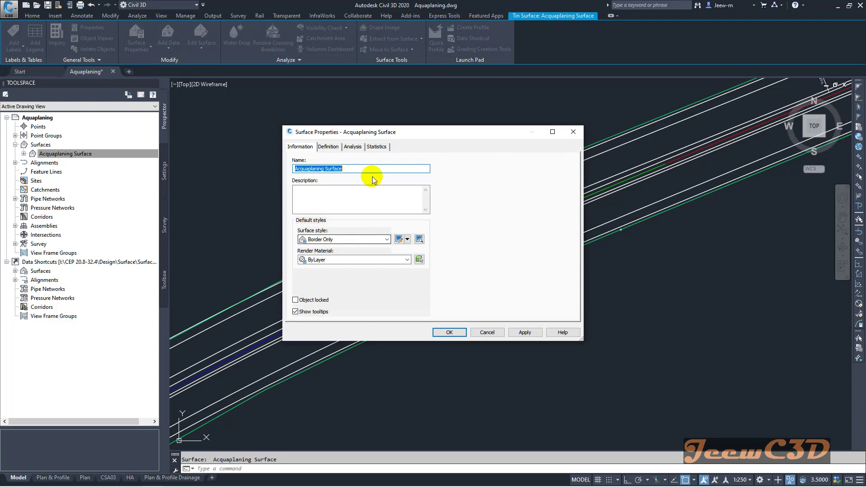
{"action": "mouse_move", "coordinate": [433, 132]}
{"action": "left_mouse_down"}
{"action": "mouse_move", "coordinate": [562, 208]}
{"action": "mouse_move", "coordinate": [666, 149]}
{"action": "left_mouse_up"}
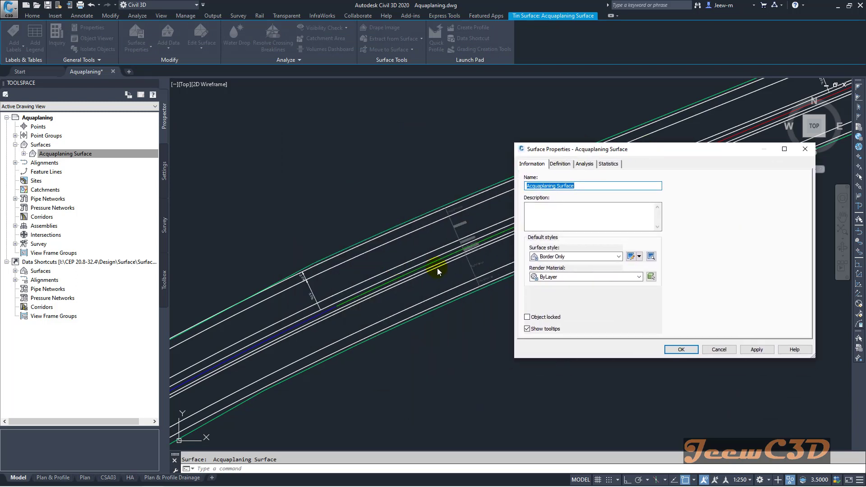
{"action": "left_click", "coordinate": [574, 257]}
{"action": "left_click", "coordinate": [564, 280]}
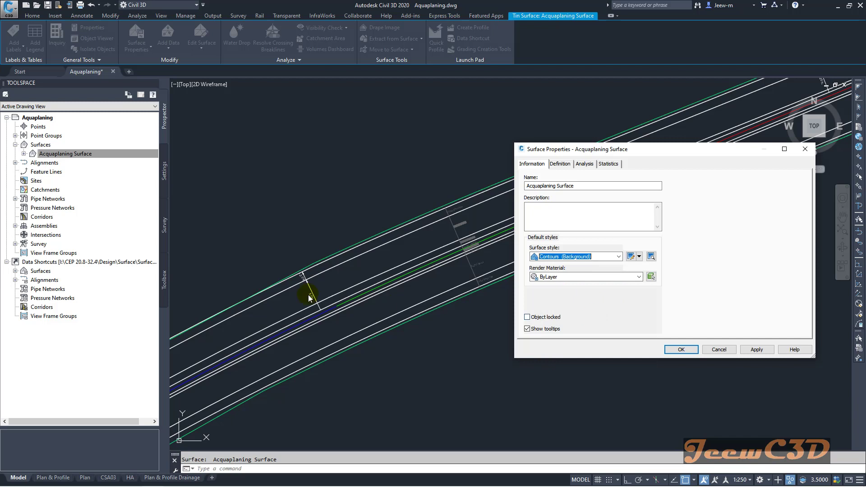
{"action": "left_click", "coordinate": [675, 350]}
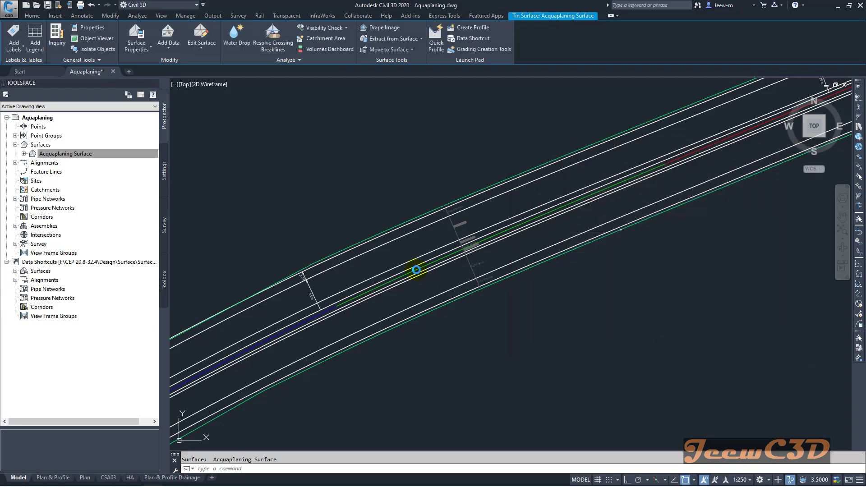
{"action": "scroll", "coordinate": [458, 274], "scroll_direction": "down", "scroll_amount": 3}
{"action": "key", "text": "Escape"}
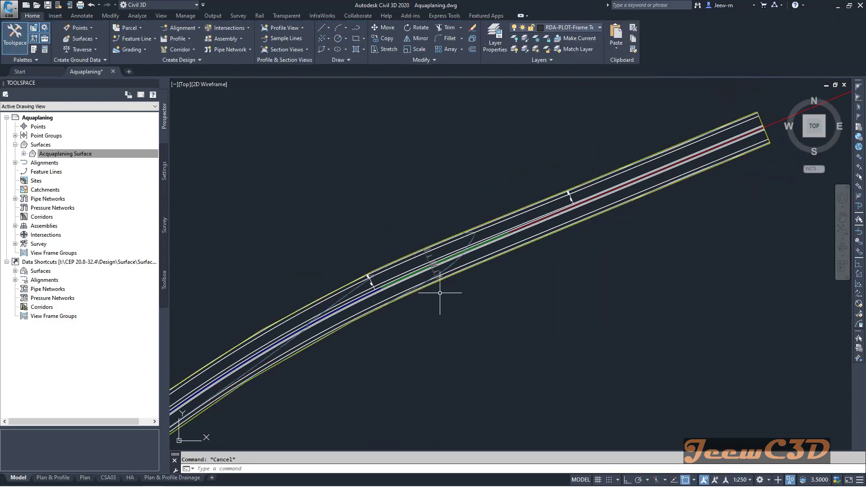
{"action": "scroll", "coordinate": [358, 286], "scroll_direction": "up", "scroll_amount": 3}
{"action": "scroll", "coordinate": [488, 234], "scroll_direction": "down", "scroll_amount": 2}
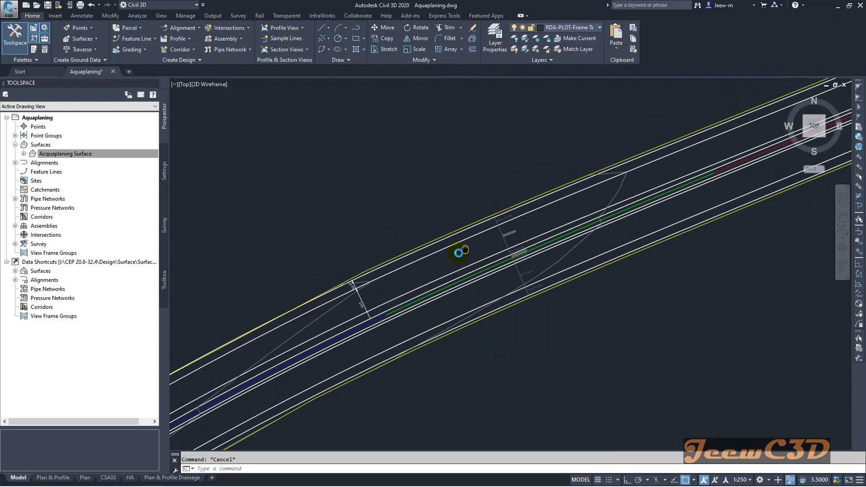
- Change the surface style of Acquaplaning Surface to Border Only and apply it
{"action": "scroll", "coordinate": [480, 232], "scroll_direction": "up", "scroll_amount": 3}
{"action": "scroll", "coordinate": [406, 290], "scroll_direction": "down", "scroll_amount": 4}
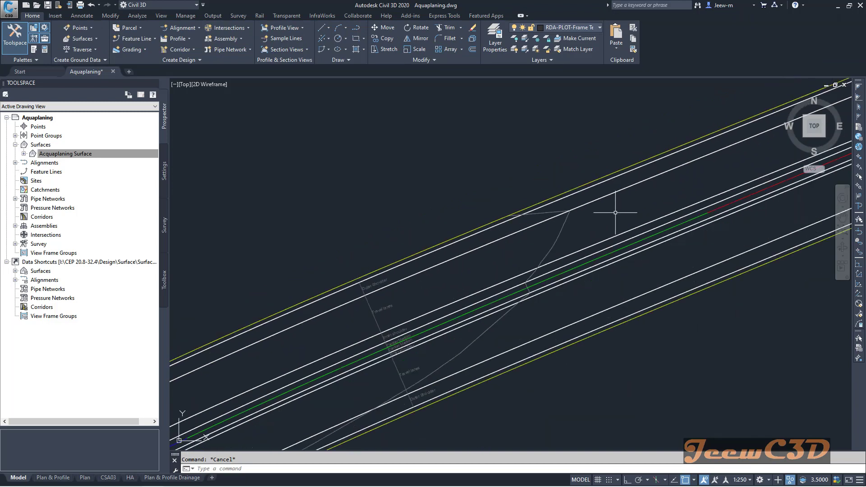
{"action": "middle_click_drag", "start_coordinate": [449, 252], "coordinate": [579, 195]}
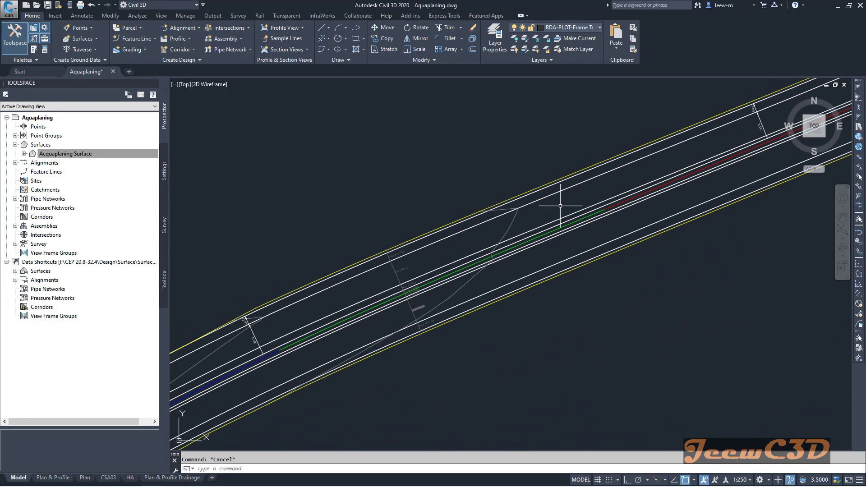
{"action": "mouse_move", "coordinate": [560, 206]}
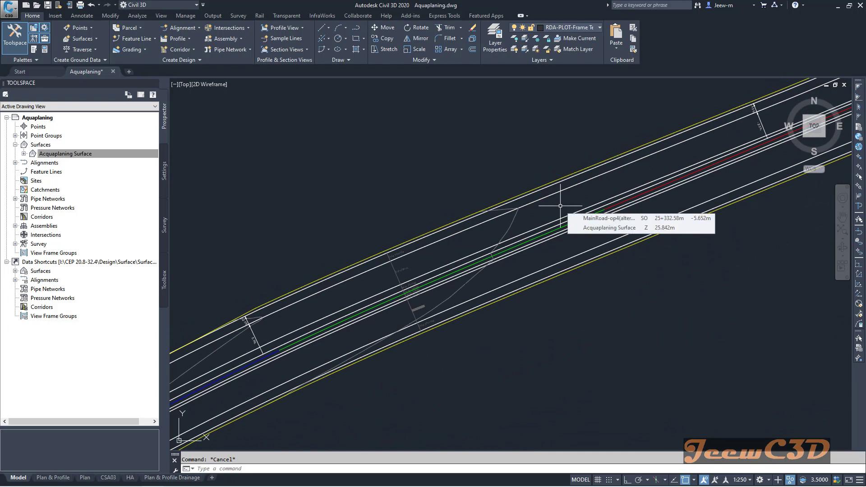
{"action": "left_click", "coordinate": [560, 206]}
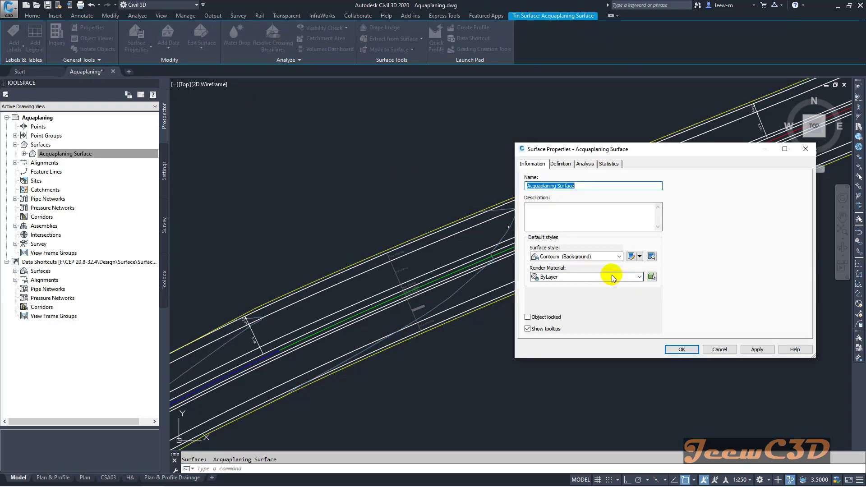
{"action": "left_click", "coordinate": [578, 257]}
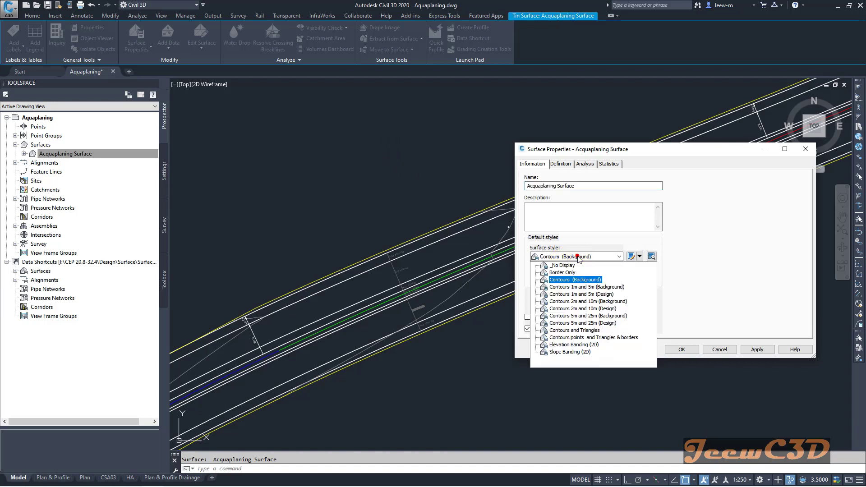
{"action": "left_click", "coordinate": [562, 273]}
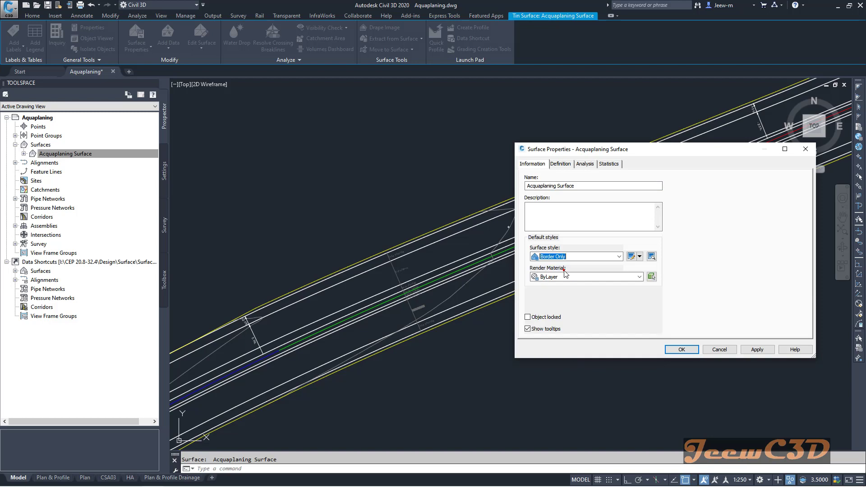
{"action": "left_click", "coordinate": [758, 351]}
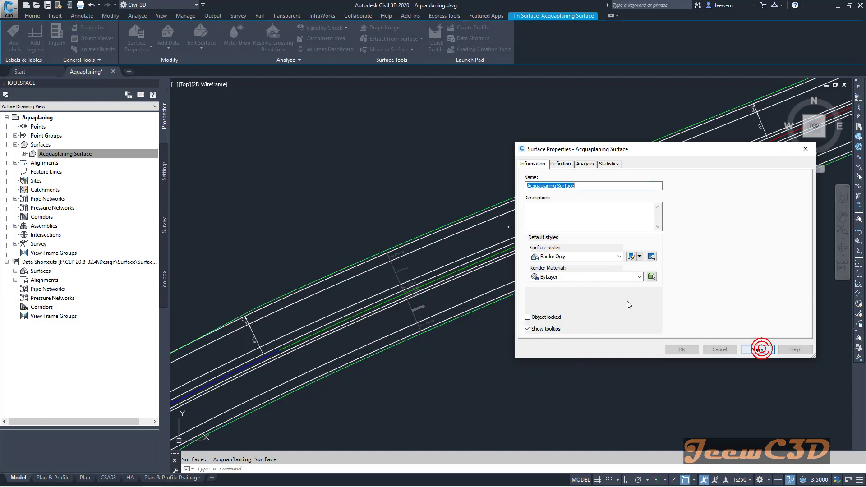
- Copy the Border Only surface style and name the copy "Contour 0.25 Major and 0.05m Minor"
{"action": "left_click", "coordinate": [640, 258]}
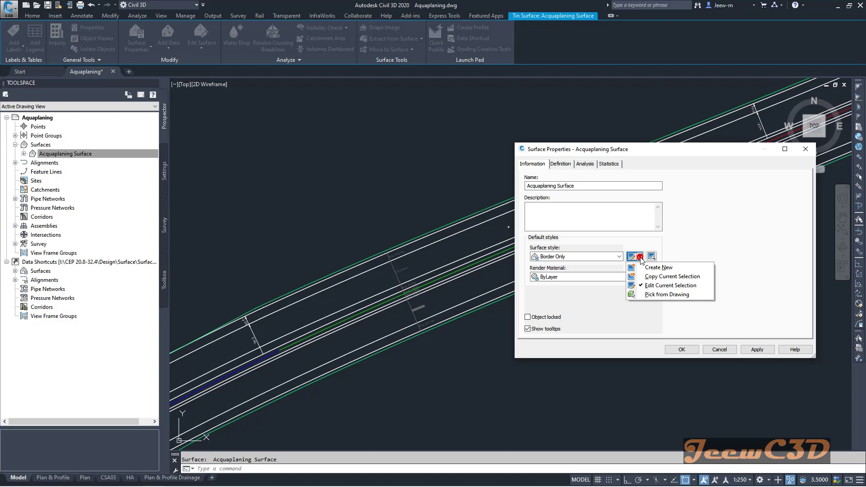
{"action": "left_click", "coordinate": [668, 277]}
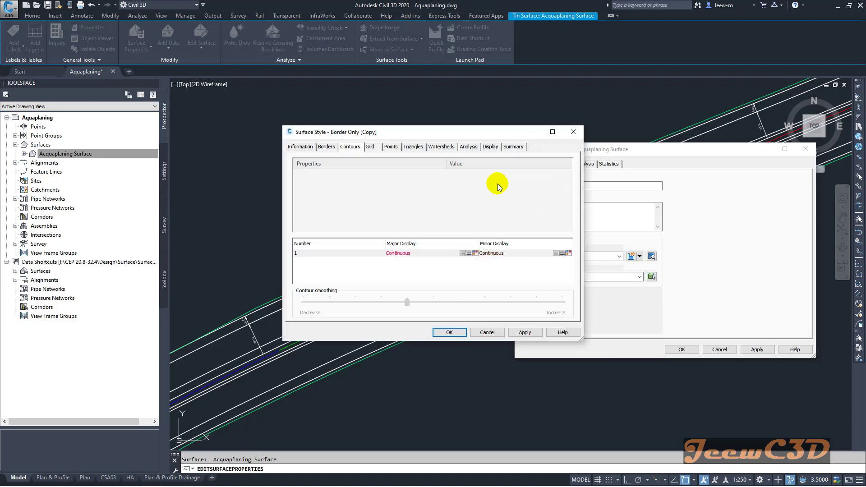
{"action": "left_click", "coordinate": [300, 147]}
{"action": "triple_click", "coordinate": [329, 167]}
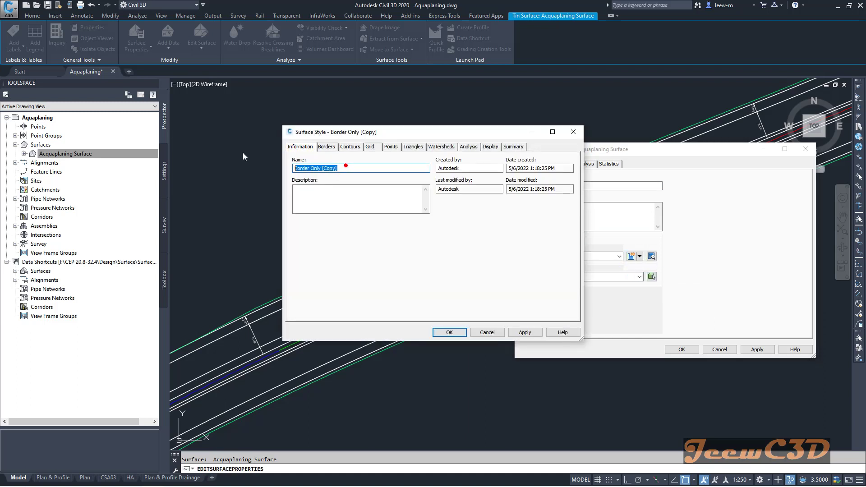
{"action": "type", "text": "Contour 0.25 Major and 0.05m Minor"}
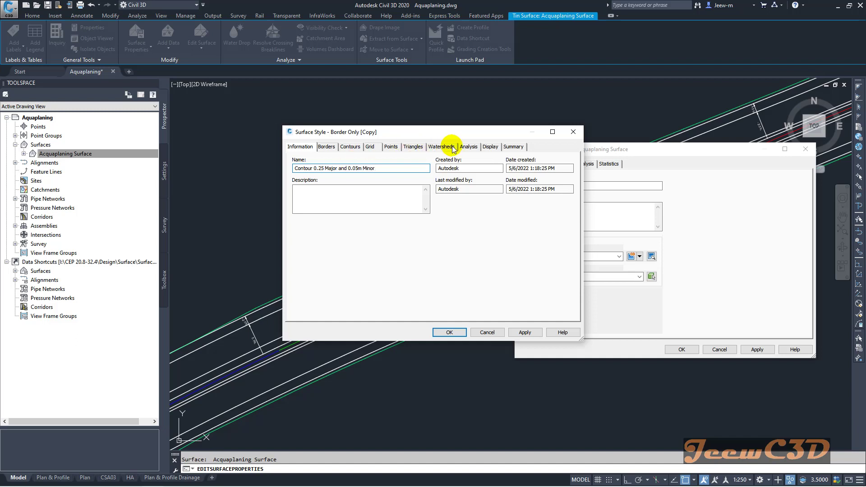
- Set the new style's contour intervals to 0.05 m minor and 0.25 m major
{"action": "left_click", "coordinate": [351, 148]}
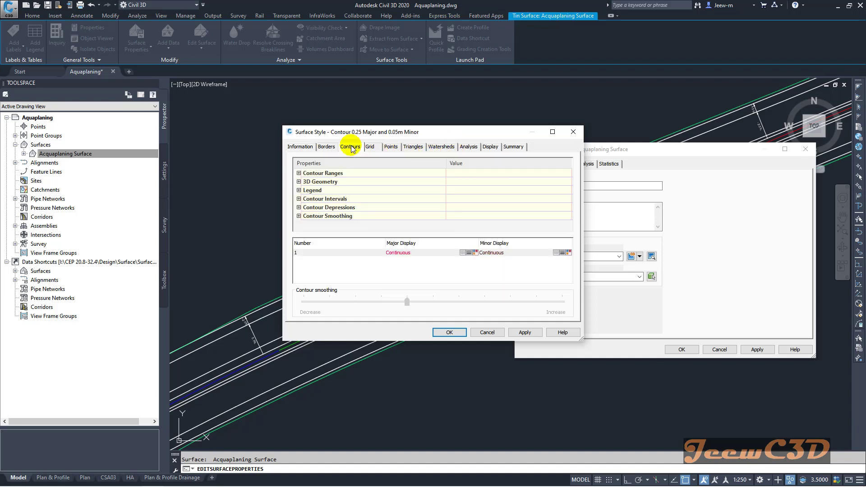
{"action": "left_click", "coordinate": [299, 199]}
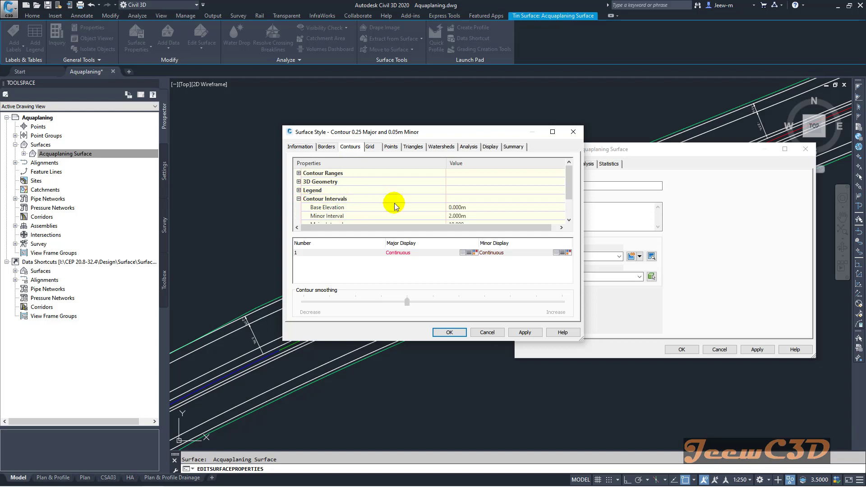
{"action": "scroll", "coordinate": [397, 208], "scroll_direction": "down", "scroll_amount": 1}
{"action": "left_click", "coordinate": [461, 191]}
{"action": "type", "text": "0.05"}
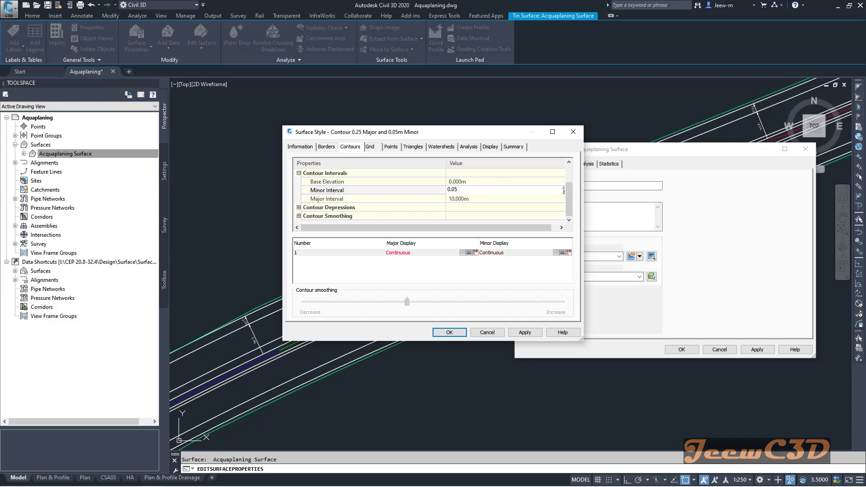
{"action": "left_click", "coordinate": [458, 199]}
{"action": "type", "text": "0.25"}
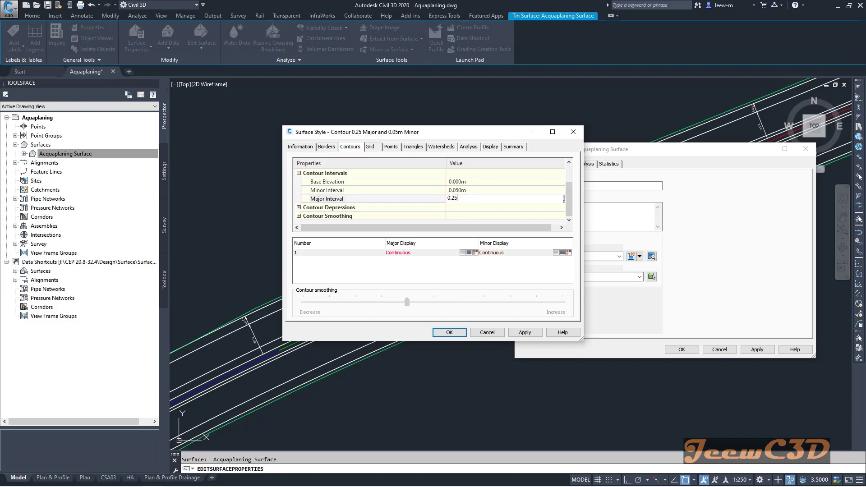
{"action": "key", "text": "Return"}
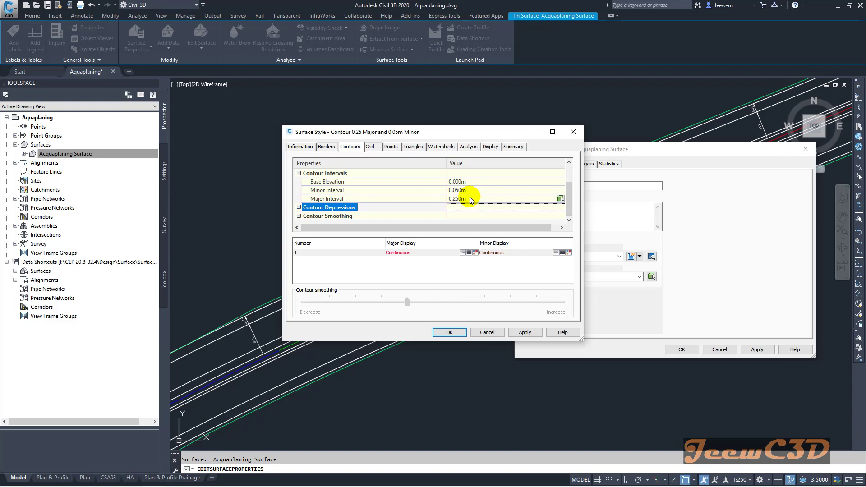
- Make the major and minor contours visible in the style's plan display and apply the style to Acquaplaning Surface
{"action": "left_click", "coordinate": [490, 149]}
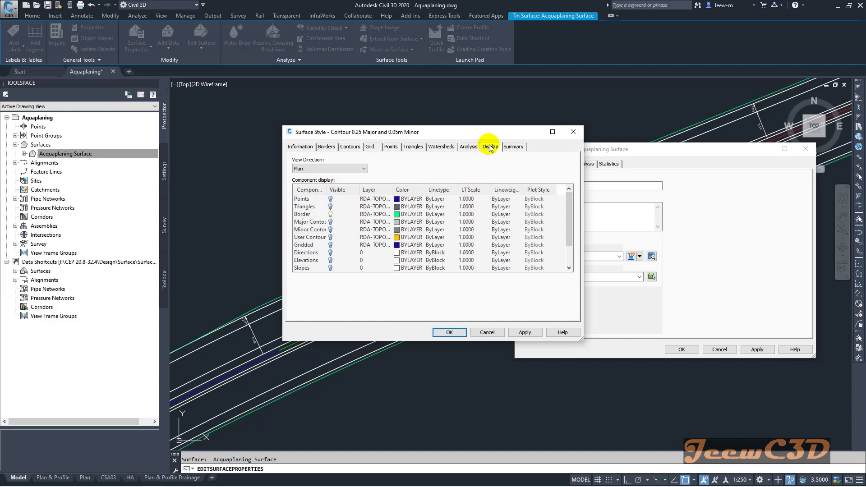
{"action": "left_click", "coordinate": [331, 222]}
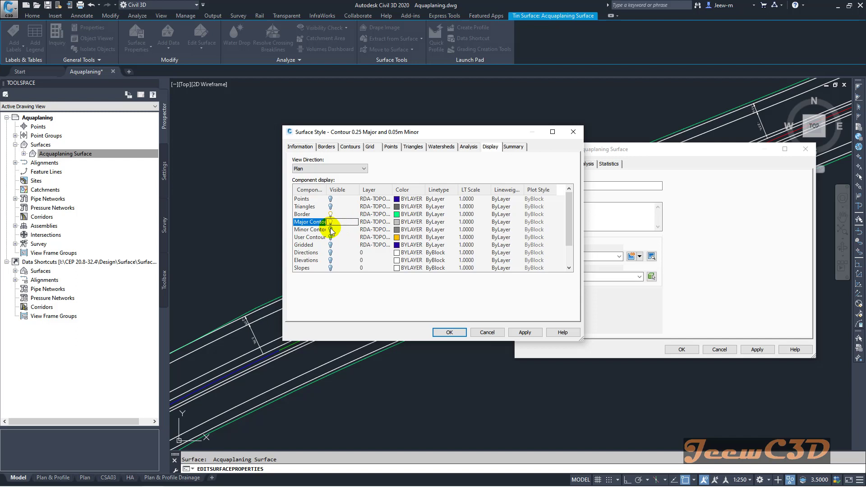
{"action": "left_click", "coordinate": [331, 230]}
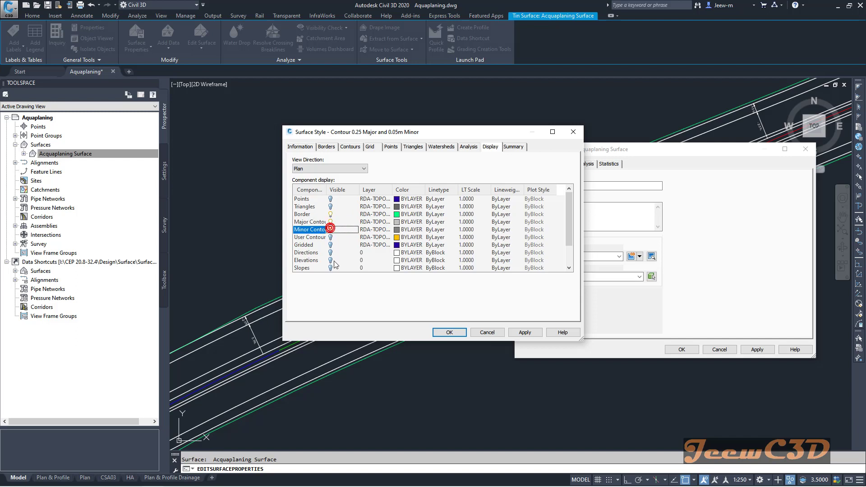
{"action": "left_click", "coordinate": [449, 332]}
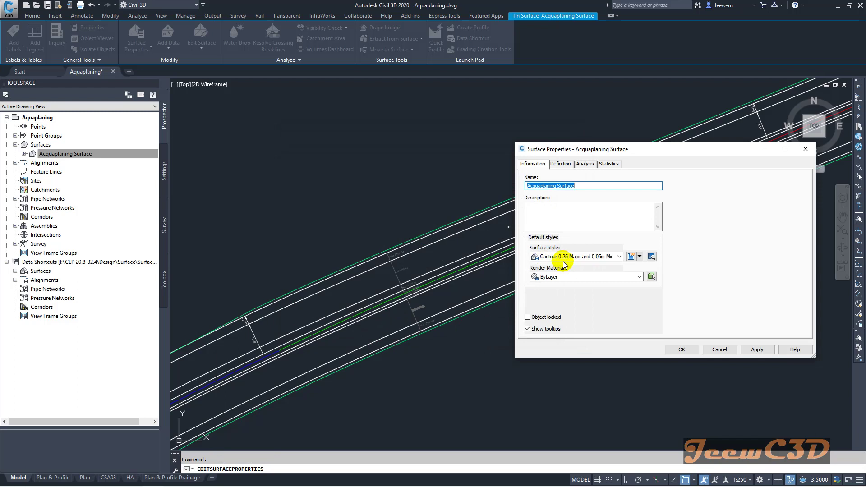
{"action": "left_click", "coordinate": [674, 349]}
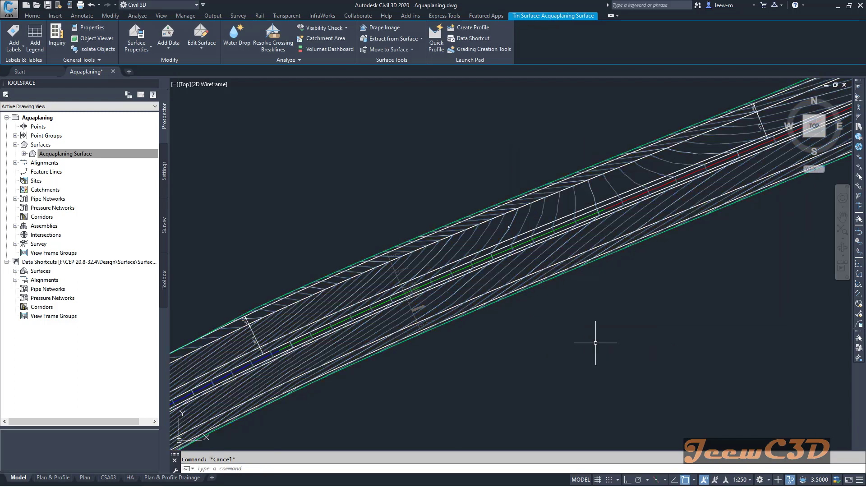
{"action": "key", "text": "Escape"}
- Examine the surface contours along the road, focusing on the stretch where the green transition meets the red straight
{"action": "scroll", "coordinate": [586, 334], "scroll_direction": "down", "scroll_amount": 2}
{"action": "middle_click_drag", "start_coordinate": [586, 332], "coordinate": [507, 313]}
{"action": "scroll", "coordinate": [480, 306], "scroll_direction": "down", "scroll_amount": 2}
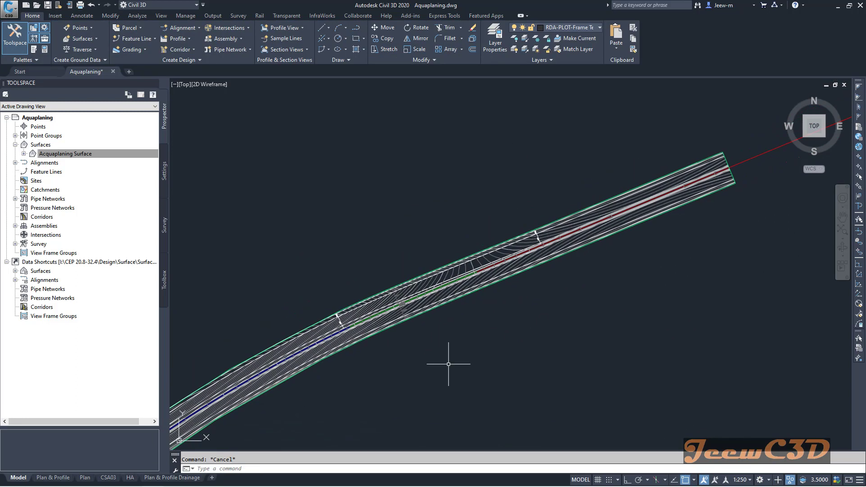
{"action": "scroll", "coordinate": [474, 315], "scroll_direction": "up", "scroll_amount": 3}
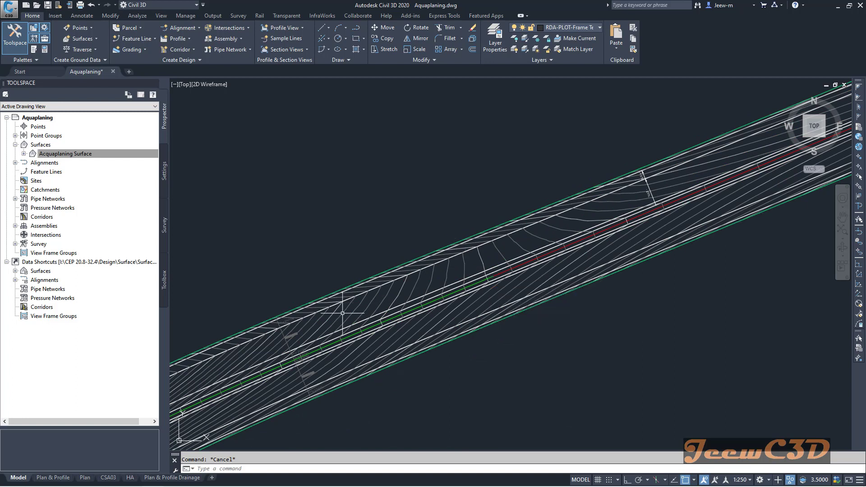
{"action": "scroll", "coordinate": [232, 348], "scroll_direction": "up", "scroll_amount": 3}
{"action": "scroll", "coordinate": [285, 344], "scroll_direction": "down", "scroll_amount": 5}
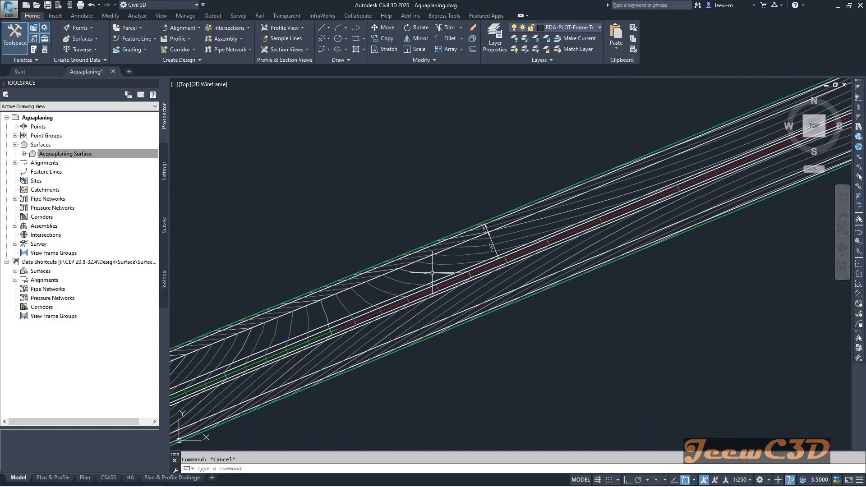
{"action": "middle_click_drag", "start_coordinate": [449, 265], "coordinate": [478, 279]}
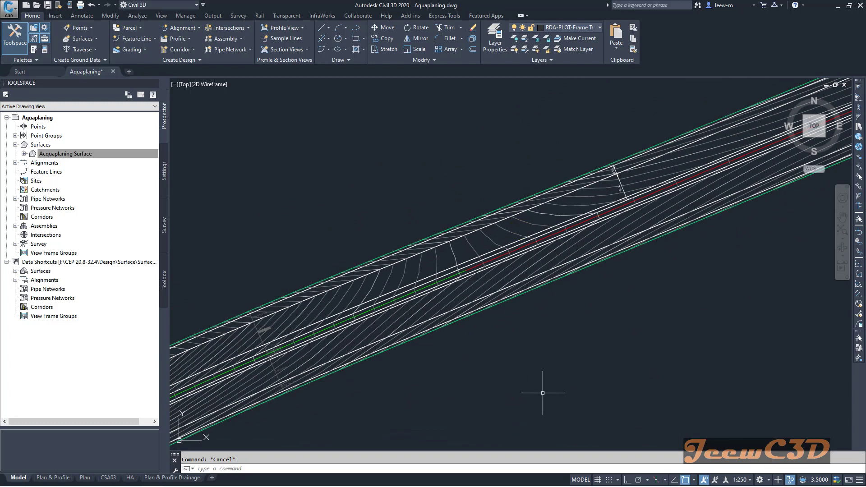
{"action": "middle_click_drag", "start_coordinate": [541, 392], "coordinate": [564, 350]}
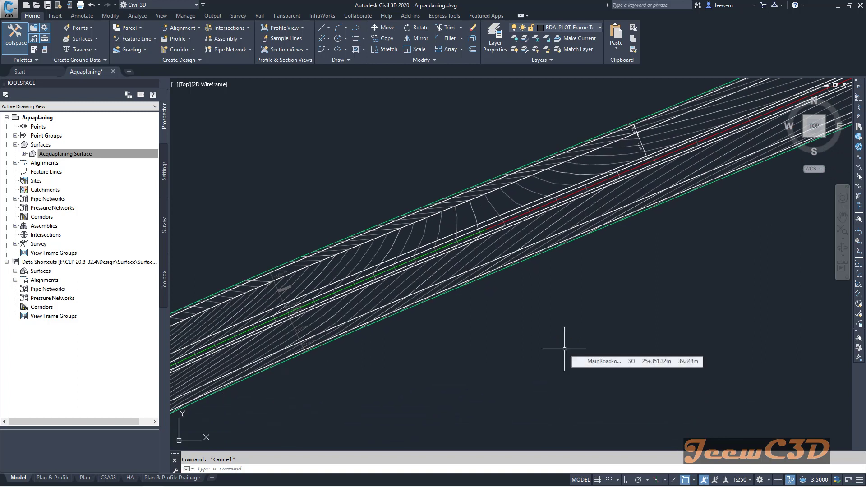
{"action": "scroll", "coordinate": [450, 218], "scroll_direction": "up", "scroll_amount": 1}
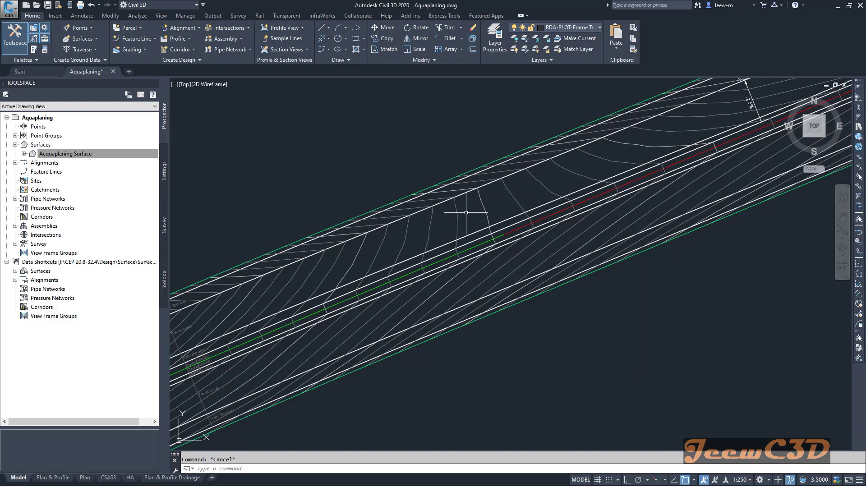
{"action": "scroll", "coordinate": [384, 266], "scroll_direction": "up", "scroll_amount": 1}
{"action": "scroll", "coordinate": [415, 258], "scroll_direction": "down", "scroll_amount": 1}
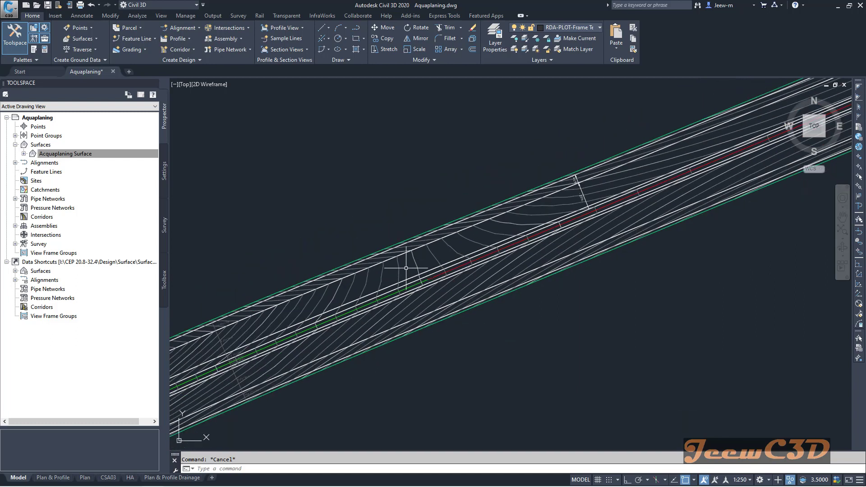
{"action": "scroll", "coordinate": [456, 255], "scroll_direction": "down", "scroll_amount": 1}
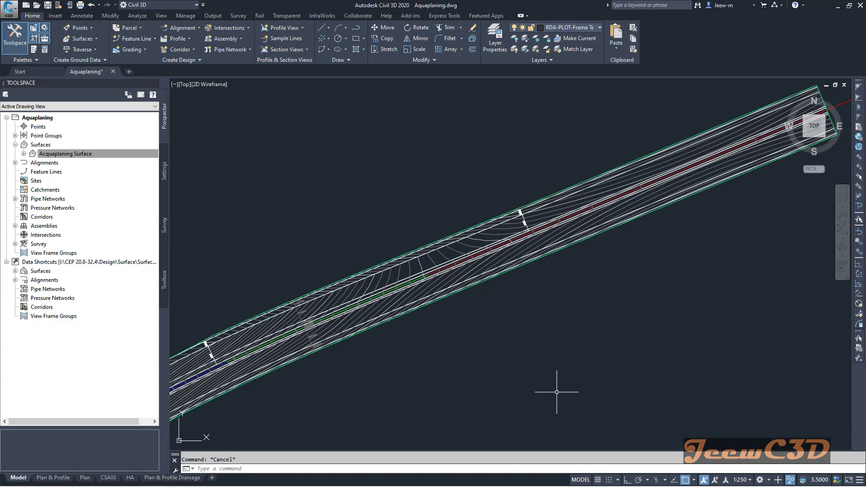
{"action": "scroll", "coordinate": [408, 255], "scroll_direction": "up", "scroll_amount": 1}
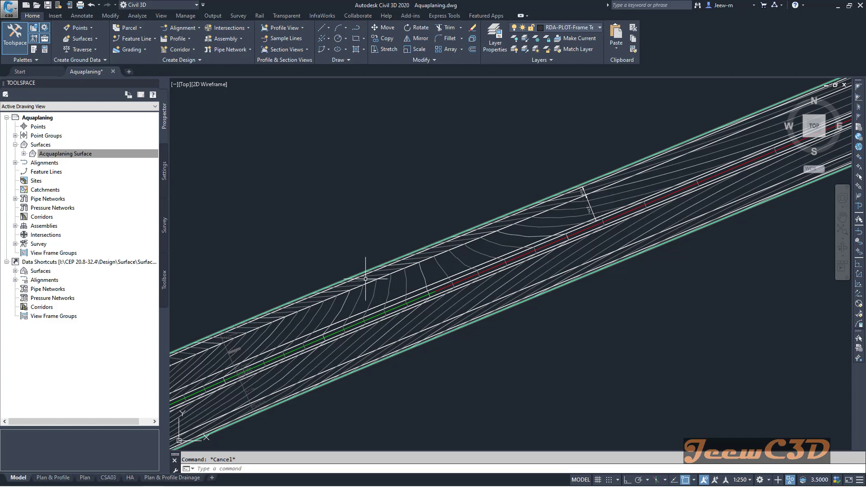
{"action": "mouse_move", "coordinate": [571, 209]}
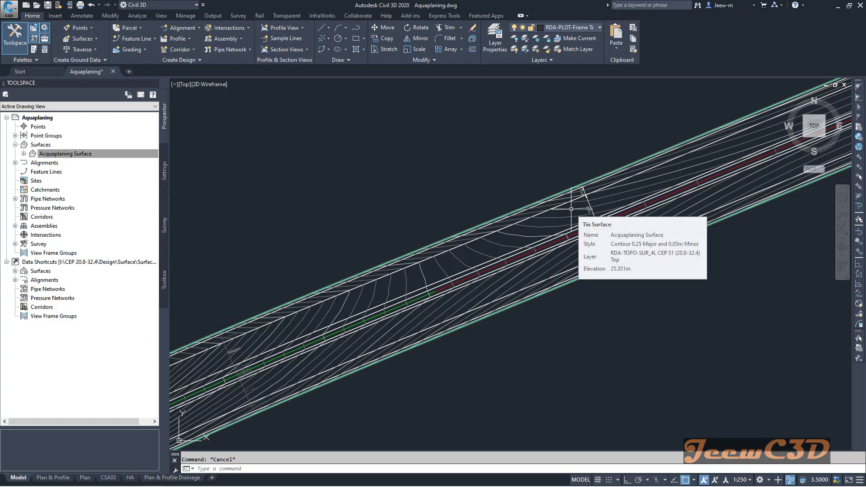
{"action": "scroll", "coordinate": [501, 244], "scroll_direction": "down", "scroll_amount": 1}
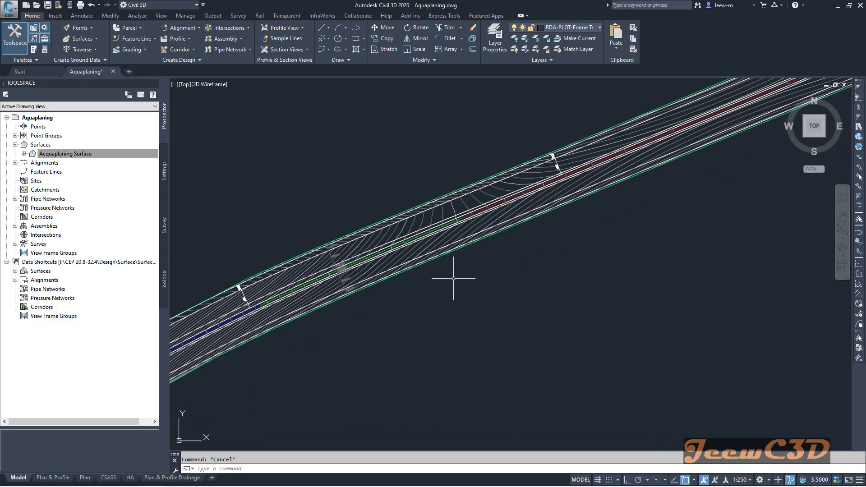
- Trace water drop paths on Acquaplaning Surface as 2D polylines on layer RDA-TOPO-WDRP, without start markers, from points along the upper carriageway beside the red straight
{"action": "scroll", "coordinate": [448, 217], "scroll_direction": "up", "scroll_amount": 3}
{"action": "middle_click_drag", "start_coordinate": [443, 201], "coordinate": [466, 236]}
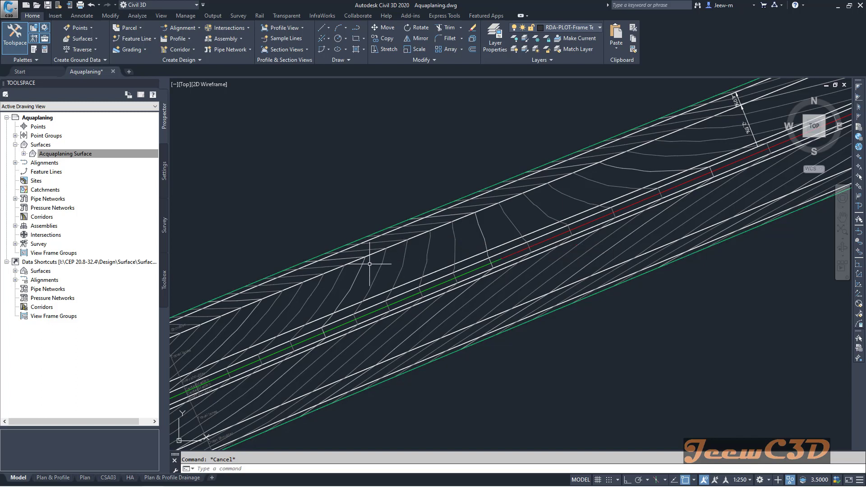
{"action": "left_click", "coordinate": [546, 214]}
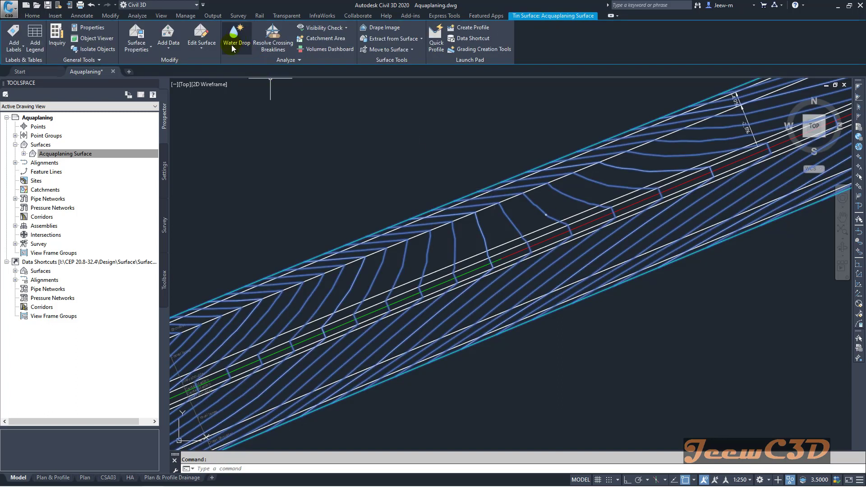
{"action": "left_click", "coordinate": [232, 45]}
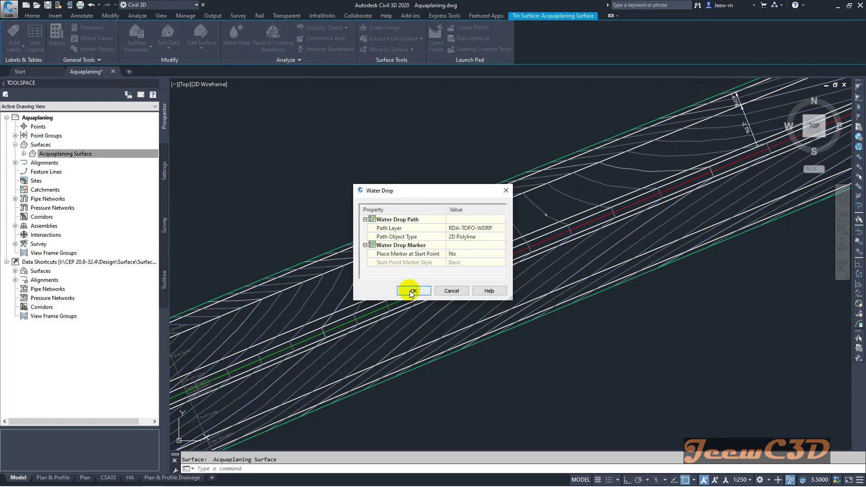
{"action": "left_click", "coordinate": [413, 292]}
{"action": "scroll", "coordinate": [383, 255], "scroll_direction": "up", "scroll_amount": 4}
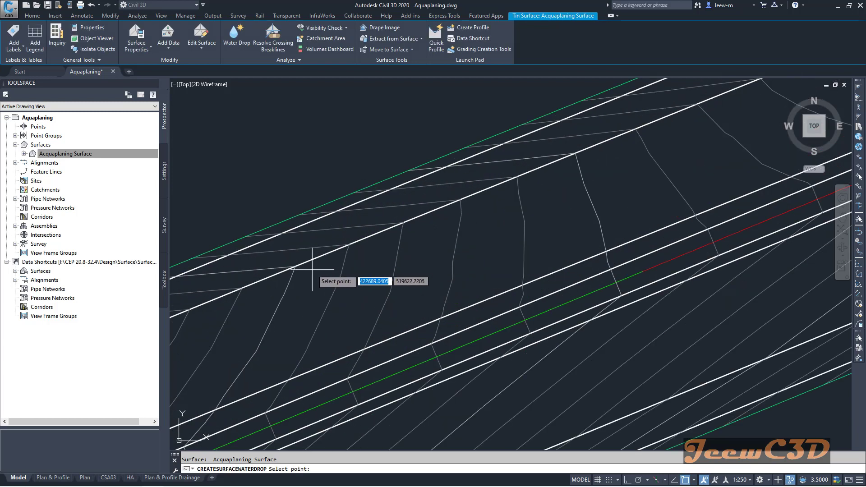
{"action": "mouse_move", "coordinate": [313, 267]}
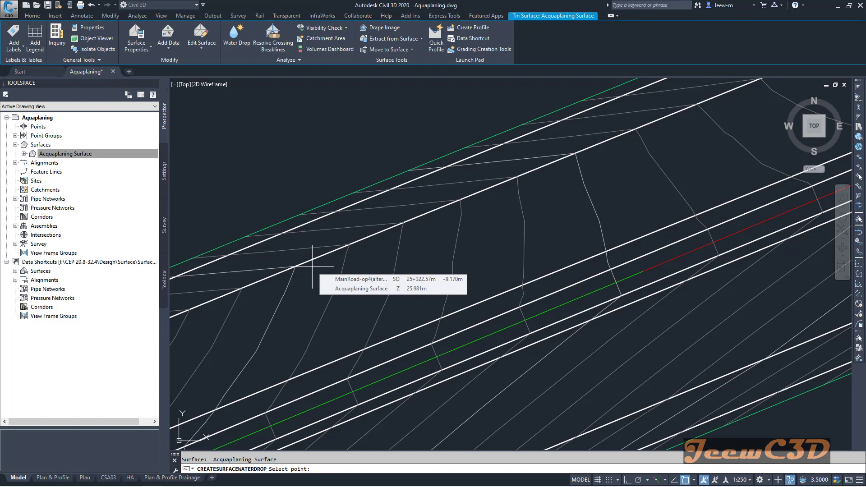
{"action": "middle_click_drag", "start_coordinate": [449, 262], "coordinate": [352, 313]}
{"action": "middle_click_drag", "start_coordinate": [562, 235], "coordinate": [271, 325]}
{"action": "middle_click_drag", "start_coordinate": [469, 253], "coordinate": [429, 275]}
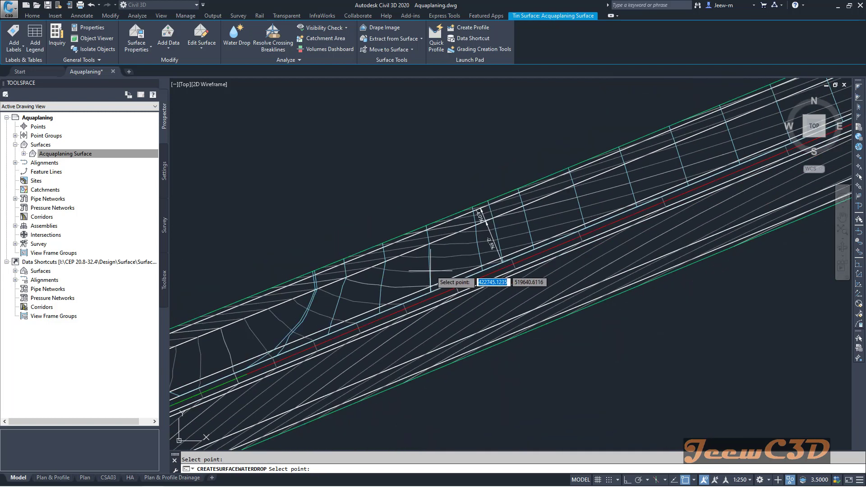
{"action": "scroll", "coordinate": [397, 305], "scroll_direction": "down", "scroll_amount": 5}
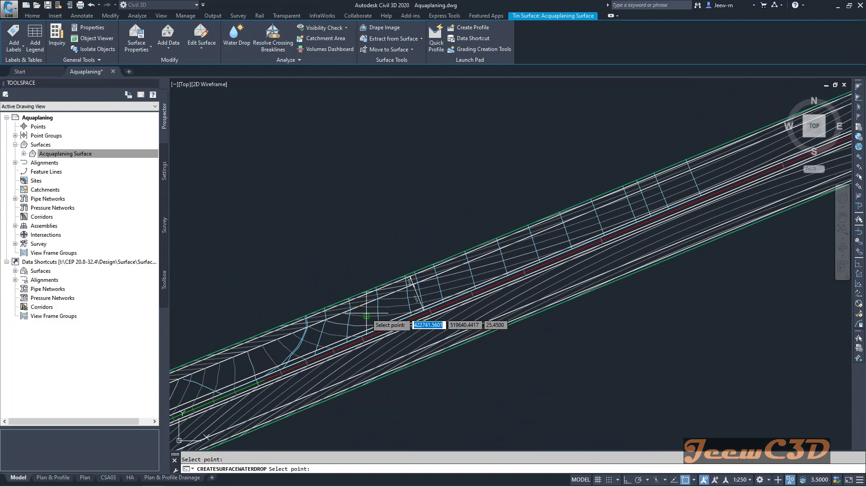
- Trace another water drop path from the upper lane beside the green transition, check the paths along the road and end the Water Drop command
{"action": "scroll", "coordinate": [408, 303], "scroll_direction": "up", "scroll_amount": 6}
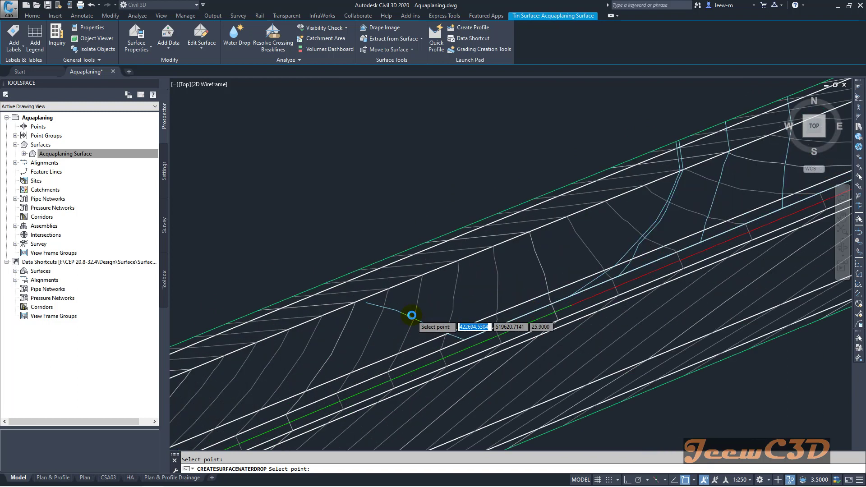
{"action": "left_click", "coordinate": [397, 276]}
{"action": "middle_click_drag", "start_coordinate": [502, 249], "coordinate": [398, 304]}
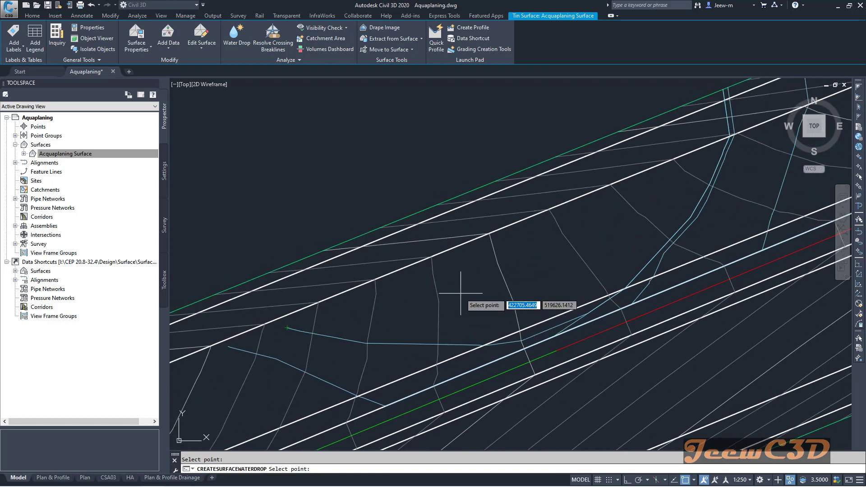
{"action": "scroll", "coordinate": [388, 334], "scroll_direction": "down", "scroll_amount": 2}
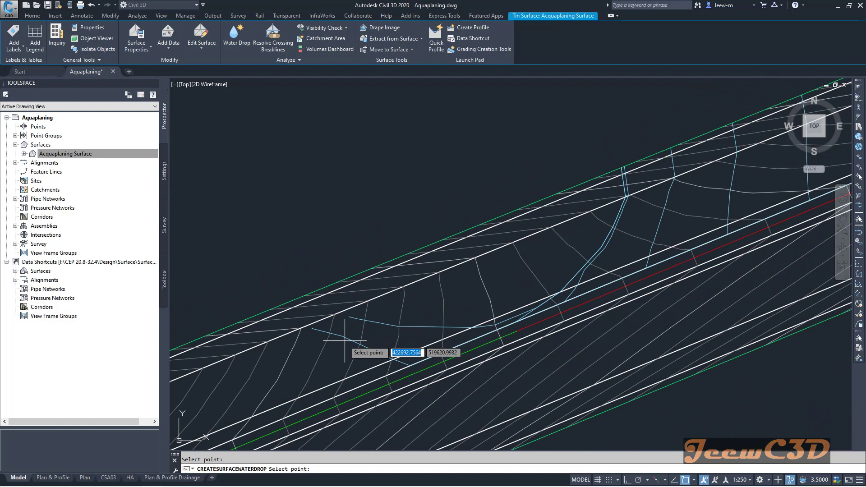
{"action": "middle_click_drag", "start_coordinate": [515, 266], "coordinate": [354, 329]}
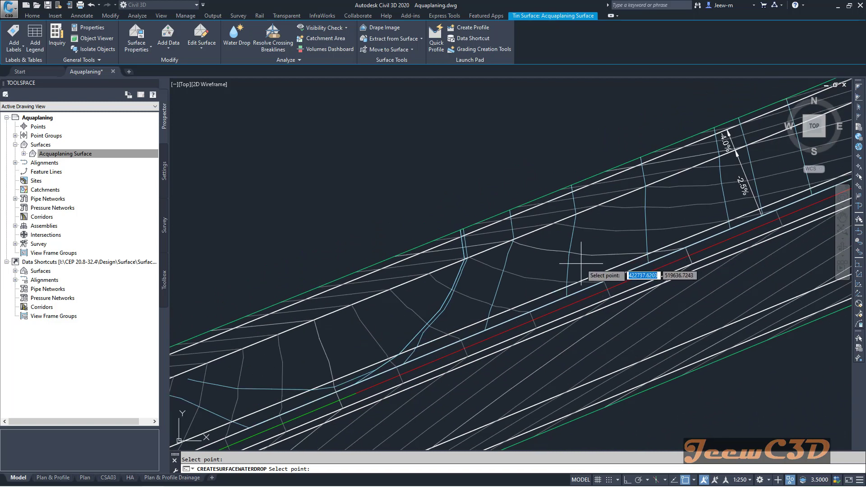
{"action": "scroll", "coordinate": [599, 254], "scroll_direction": "down", "scroll_amount": 2}
{"action": "middle_click_drag", "start_coordinate": [599, 255], "coordinate": [432, 284]}
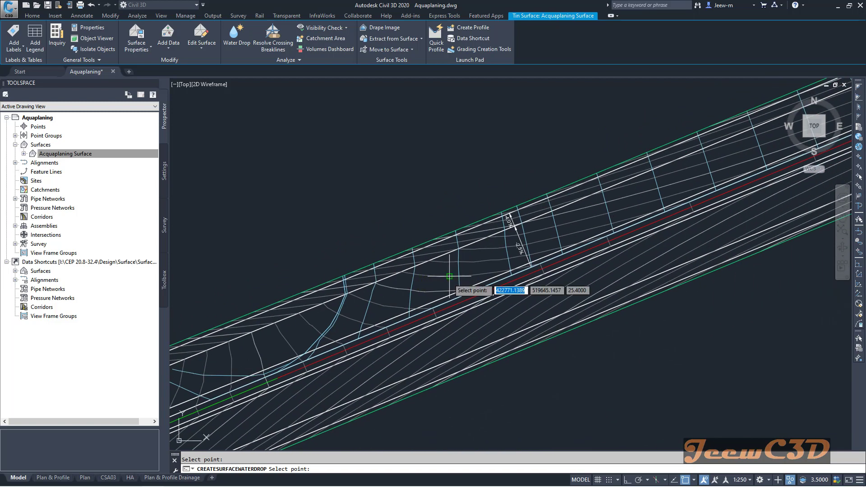
{"action": "scroll", "coordinate": [432, 284], "scroll_direction": "down", "scroll_amount": 2}
{"action": "scroll", "coordinate": [427, 281], "scroll_direction": "up", "scroll_amount": 5}
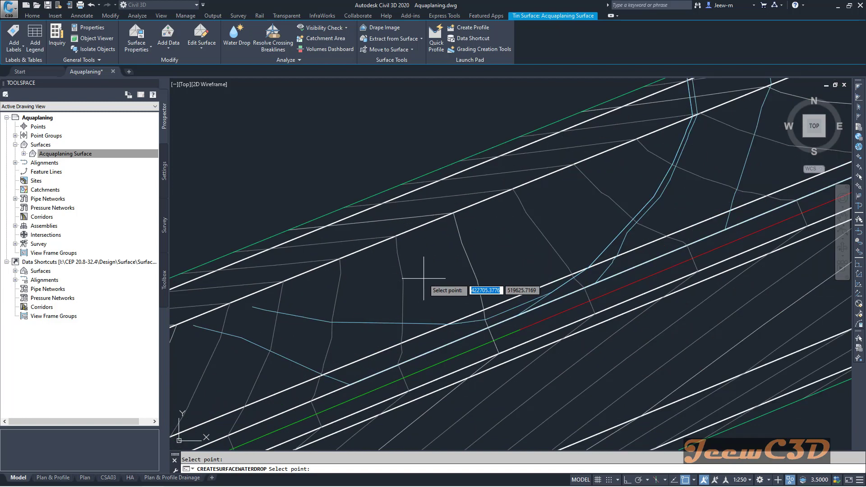
{"action": "middle_click_drag", "start_coordinate": [418, 287], "coordinate": [444, 212]}
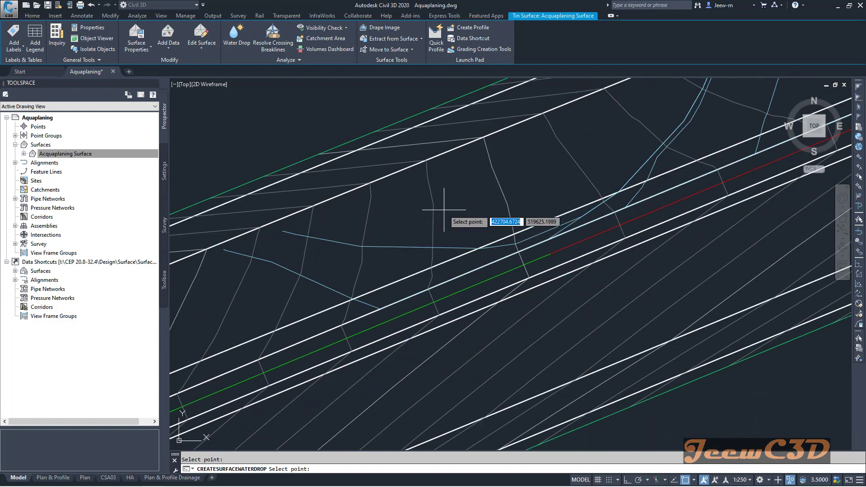
{"action": "key", "text": "Escape"}
{"action": "key", "text": "Escape"}
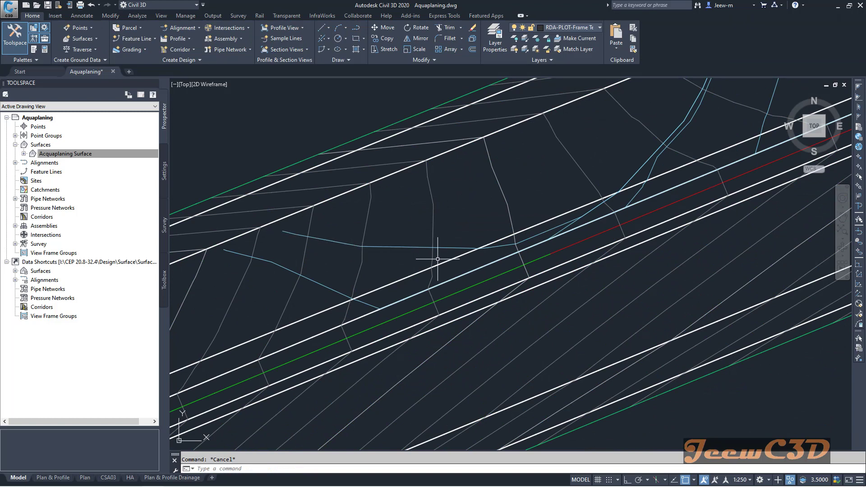
- Examine how the water drop paths run across the upper lanes around the junction of the green transition and red straight
{"action": "scroll", "coordinate": [516, 248], "scroll_direction": "up", "scroll_amount": 1}
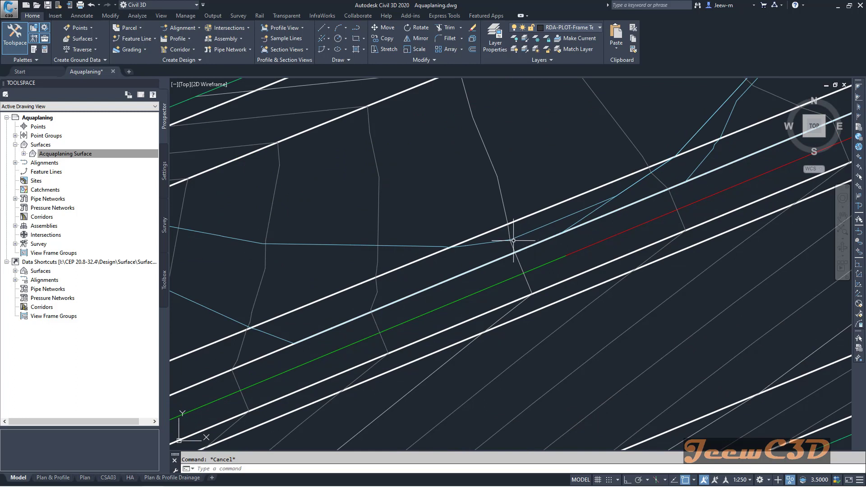
{"action": "middle_click_drag", "start_coordinate": [518, 239], "coordinate": [425, 293]}
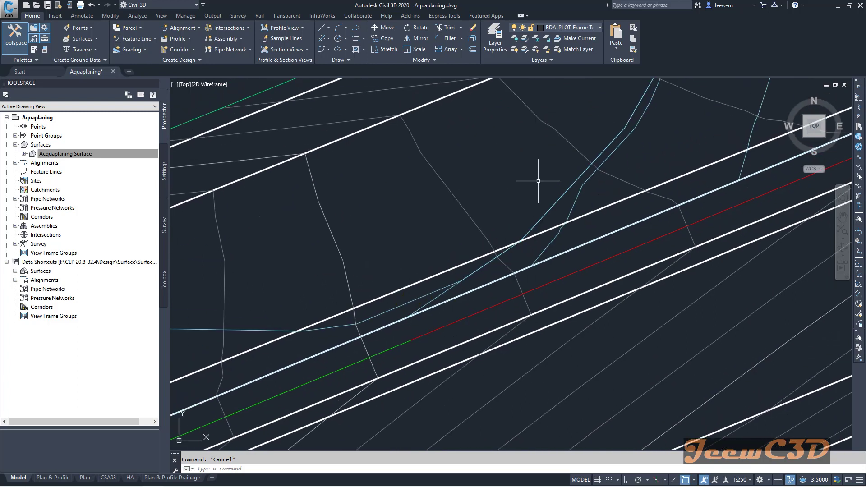
{"action": "middle_click_drag", "start_coordinate": [537, 190], "coordinate": [408, 315]}
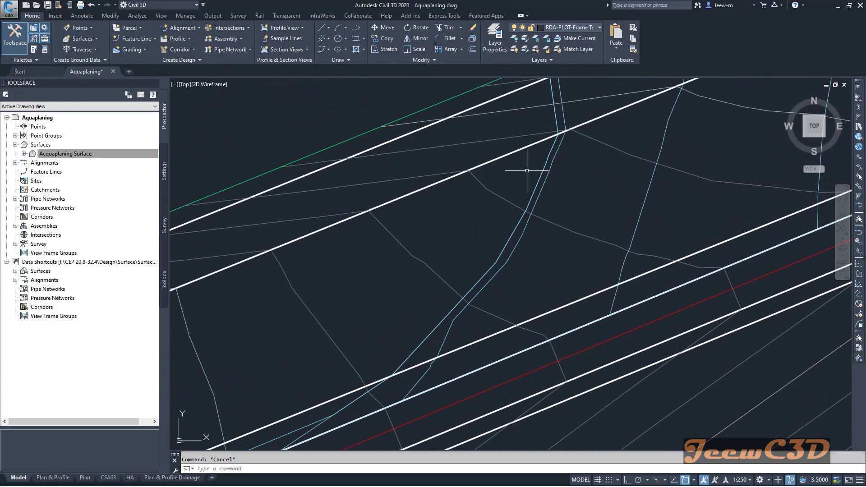
{"action": "scroll", "coordinate": [527, 170], "scroll_direction": "down", "scroll_amount": 1}
{"action": "scroll", "coordinate": [499, 194], "scroll_direction": "down", "scroll_amount": 1}
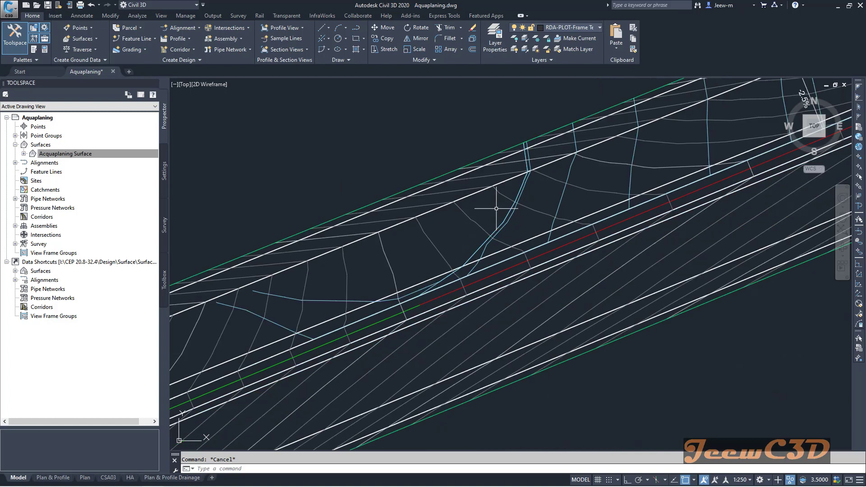
{"action": "scroll", "coordinate": [492, 216], "scroll_direction": "down", "scroll_amount": 1}
{"action": "scroll", "coordinate": [400, 231], "scroll_direction": "up", "scroll_amount": 3}
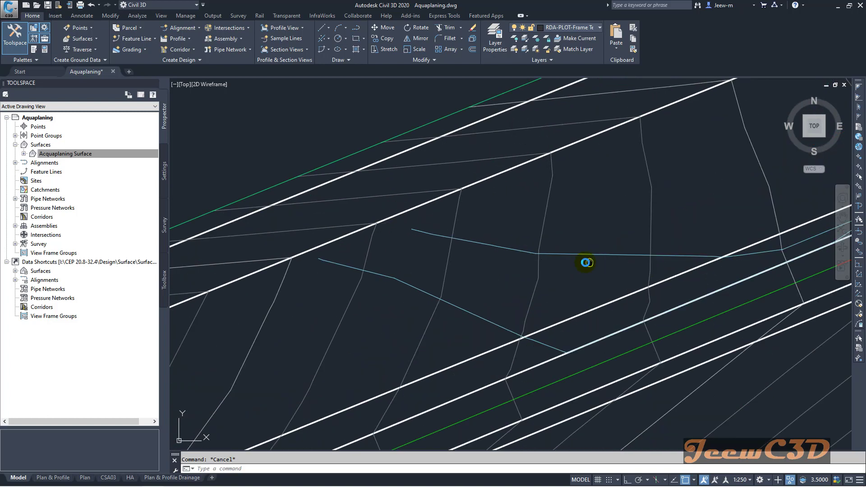
{"action": "middle_click_drag", "start_coordinate": [606, 263], "coordinate": [310, 251]}
{"action": "scroll", "coordinate": [307, 247], "scroll_direction": "down", "scroll_amount": 1}
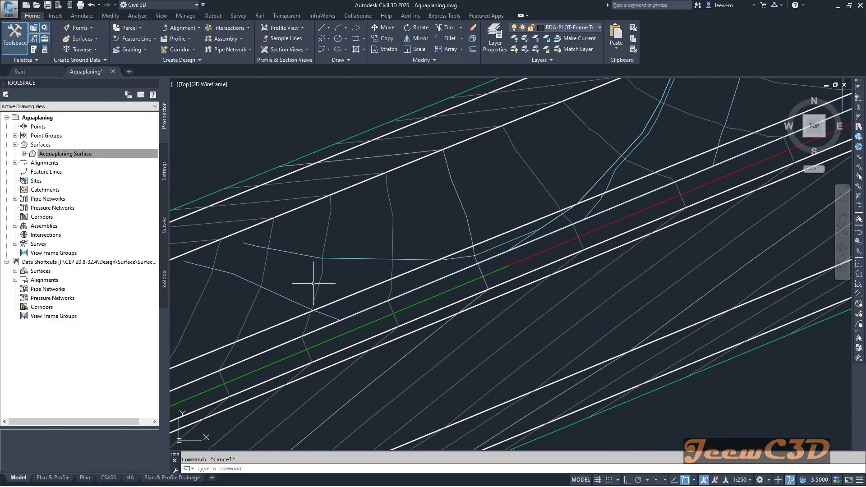
- Select all water drop polylines similar to one traced path and delete them
{"action": "left_click", "coordinate": [294, 300]}
{"action": "right_click", "coordinate": [297, 286]}
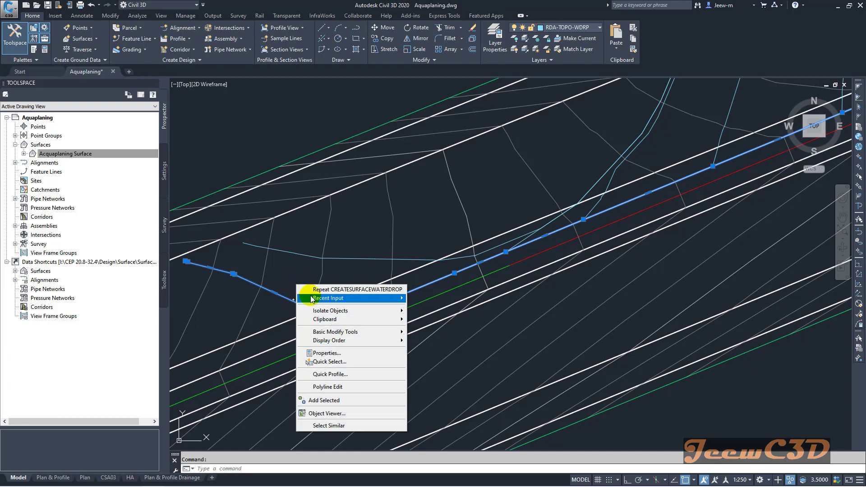
{"action": "left_click", "coordinate": [326, 426]}
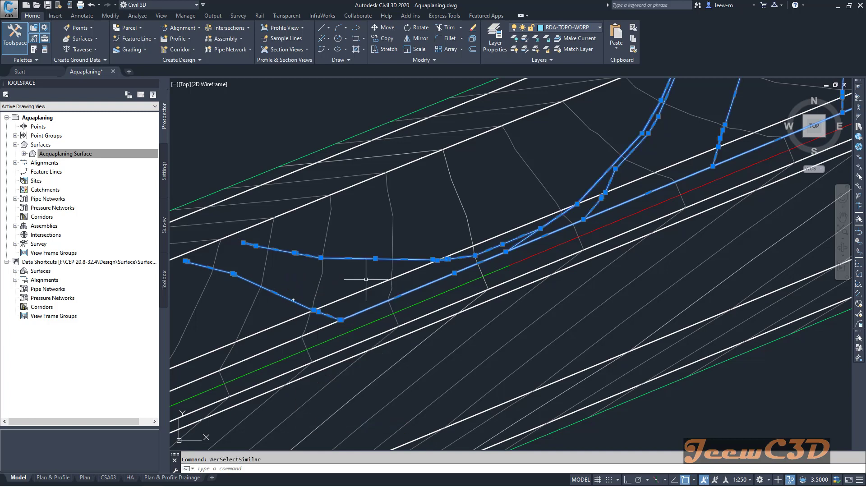
{"action": "mouse_move", "coordinate": [366, 277]}
{"action": "mouse_move", "coordinate": [408, 222]}
{"action": "mouse_move", "coordinate": [384, 249]}
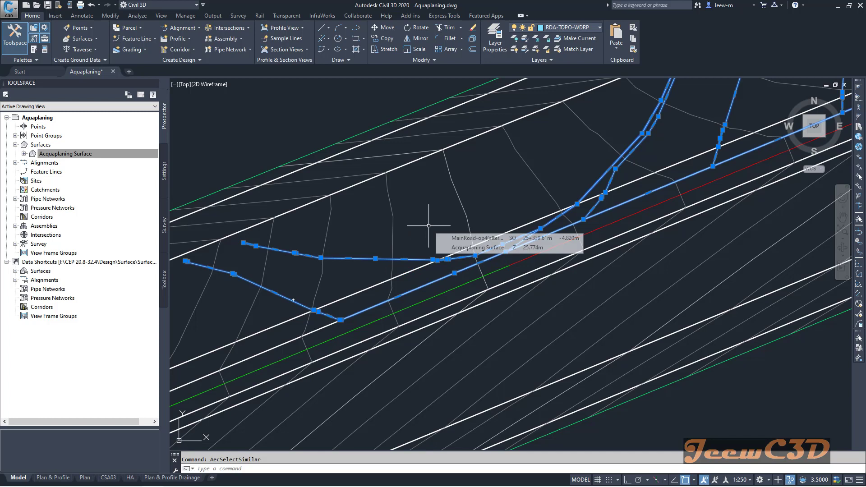
{"action": "key", "text": "Delete"}
- End the object isolation and inspect the blue arrowed flow path across the contours near the green and red junction
{"action": "right_click", "coordinate": [416, 212]}
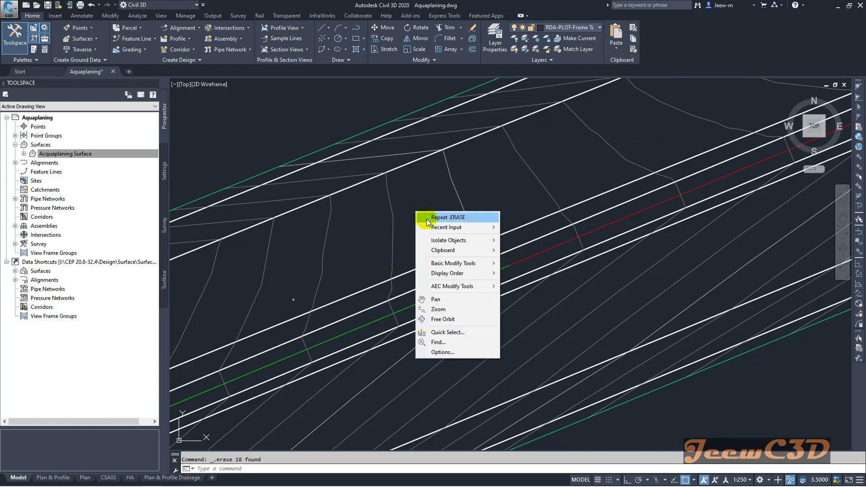
{"action": "mouse_move", "coordinate": [442, 240]}
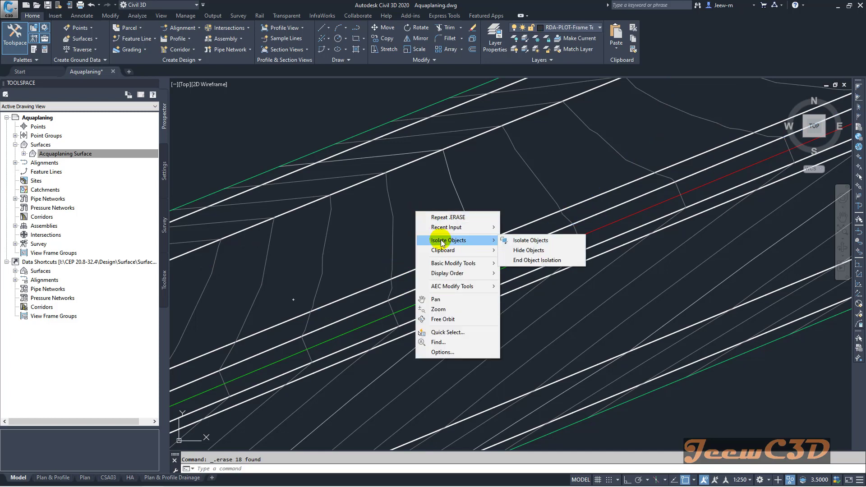
{"action": "left_click", "coordinate": [531, 260]}
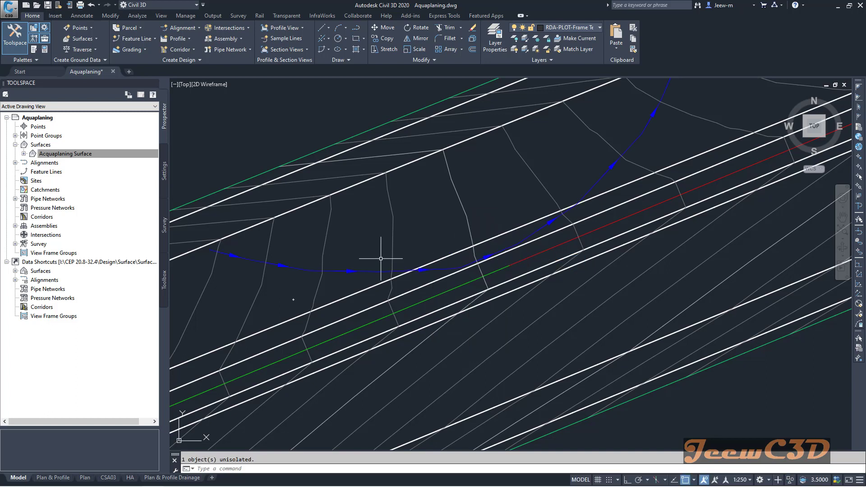
{"action": "scroll", "coordinate": [387, 261], "scroll_direction": "up", "scroll_amount": 2}
{"action": "middle_click_drag", "start_coordinate": [600, 247], "coordinate": [544, 266]}
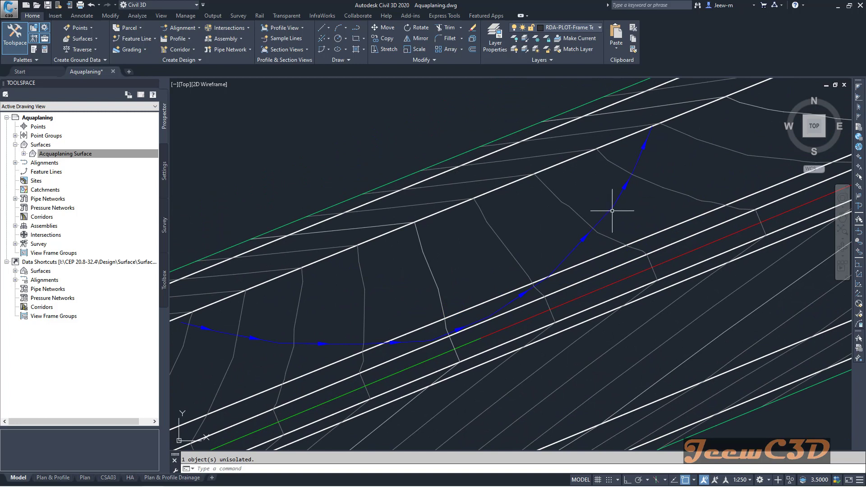
{"action": "scroll", "coordinate": [489, 251], "scroll_direction": "down", "scroll_amount": 4}
{"action": "mouse_move", "coordinate": [468, 256]}
{"action": "middle_mouse_down"}
{"action": "mouse_move", "coordinate": [483, 246]}
{"action": "mouse_move", "coordinate": [457, 251]}
{"action": "middle_mouse_up"}
{"action": "mouse_move", "coordinate": [458, 262]}
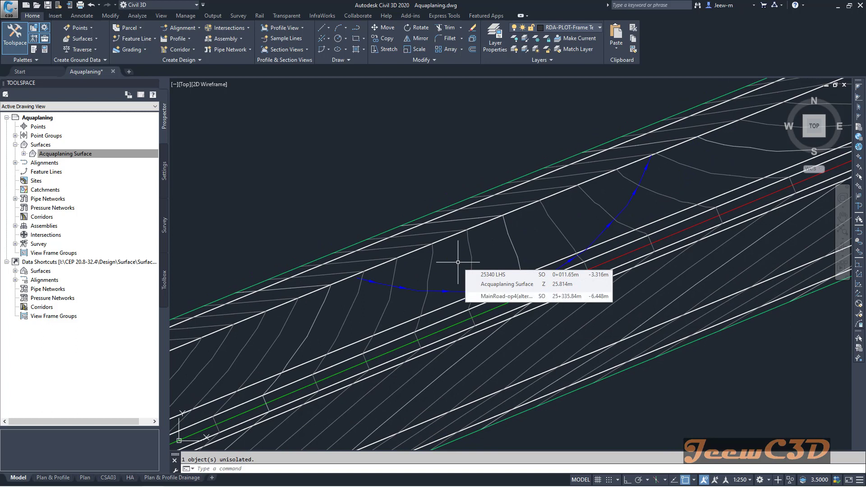
{"action": "middle_click_drag", "start_coordinate": [520, 240], "coordinate": [480, 220]}
{"action": "mouse_move", "coordinate": [480, 220]}
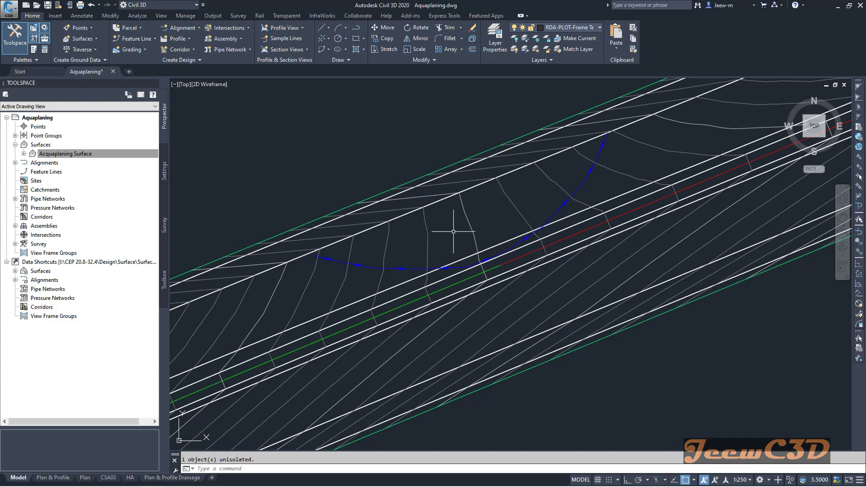
- Expand the ANZ Tools group of the Australia and New Zealand Reports Manager in the Toolspace
{"action": "left_click", "coordinate": [165, 281]}
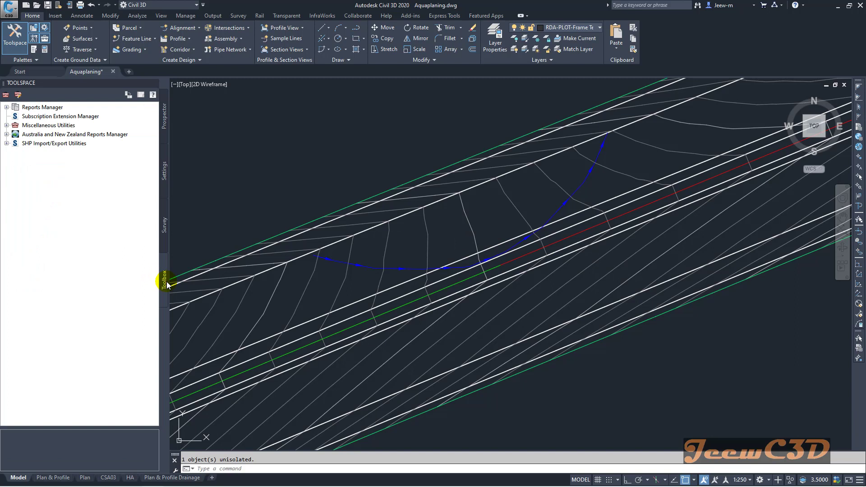
{"action": "left_click", "coordinate": [66, 135]}
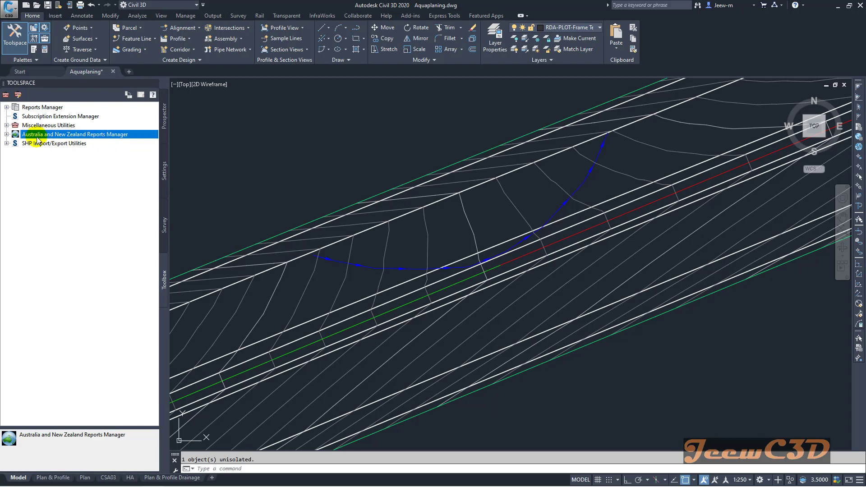
{"action": "left_click", "coordinate": [7, 134]}
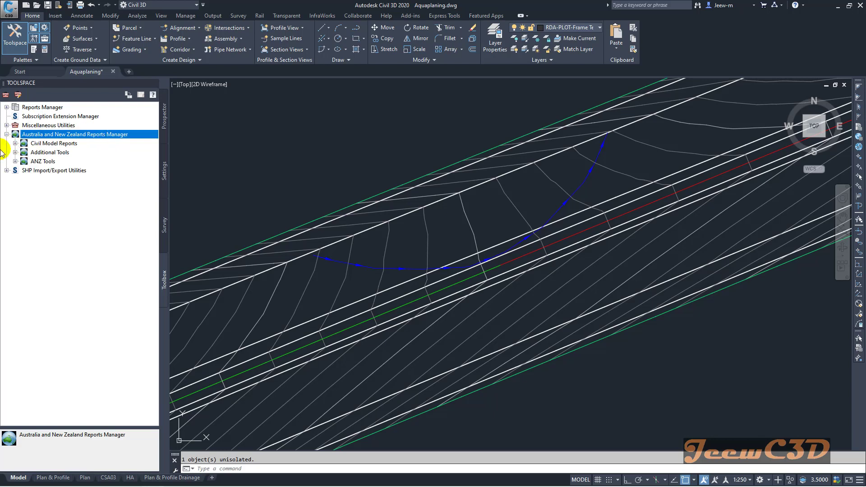
{"action": "left_click", "coordinate": [41, 163]}
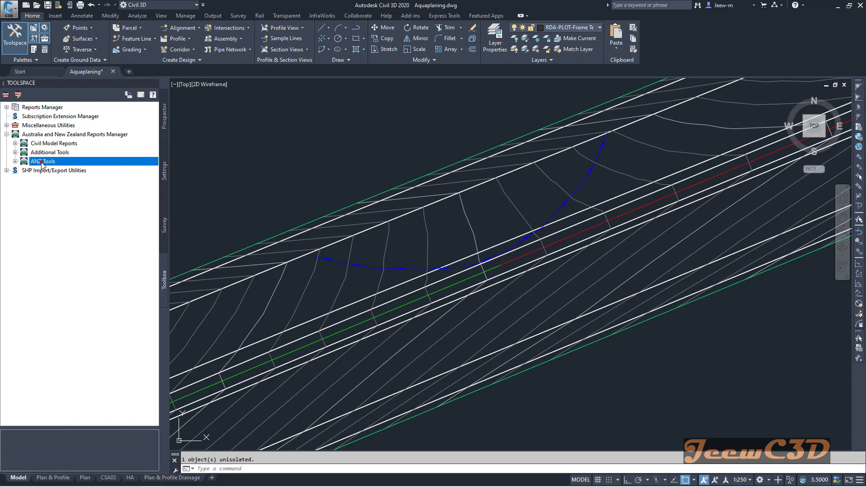
{"action": "left_click", "coordinate": [15, 161]}
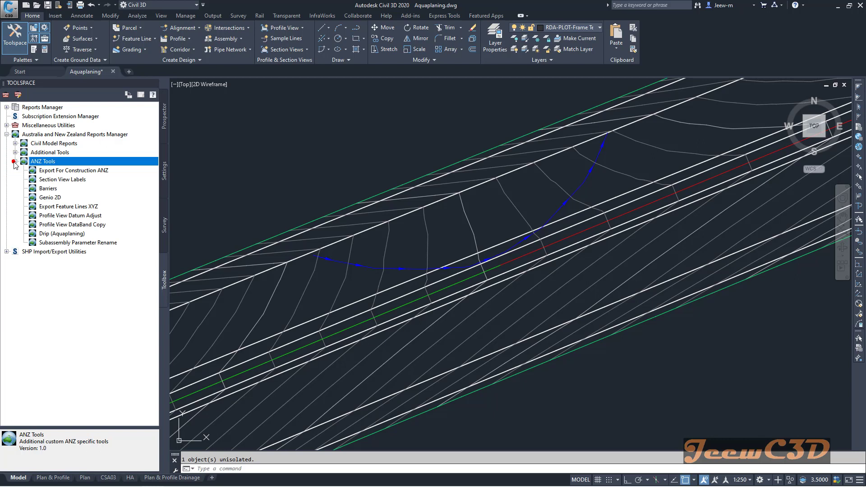
- Run the Drip (Aquaplaning) tool with Acquaplaning Surface as the surface and move its dialog clear of the palette edge
{"action": "left_click", "coordinate": [50, 234]}
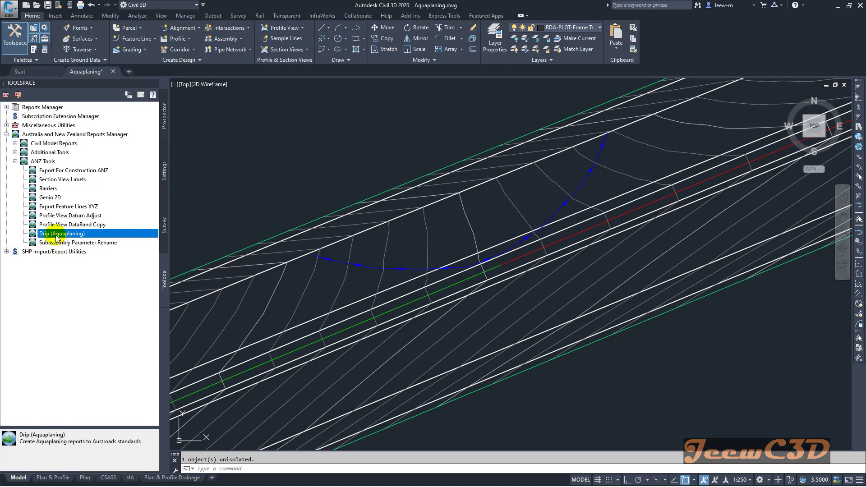
{"action": "right_click", "coordinate": [57, 238]}
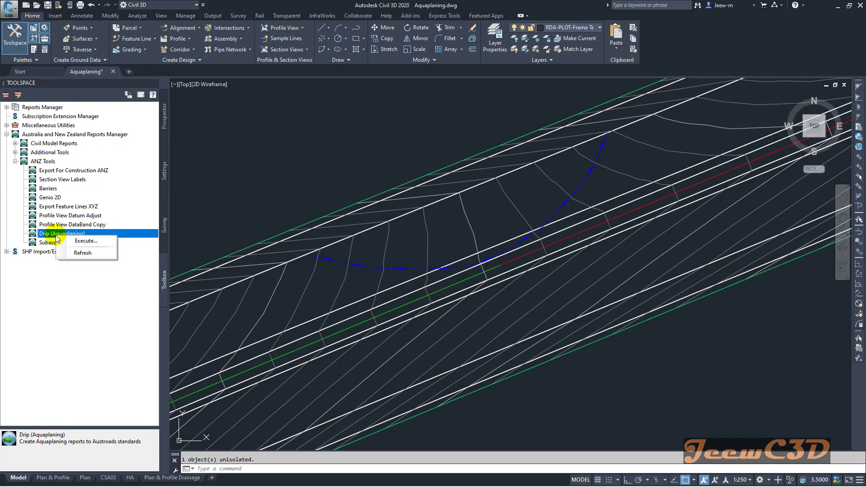
{"action": "left_click", "coordinate": [83, 243]}
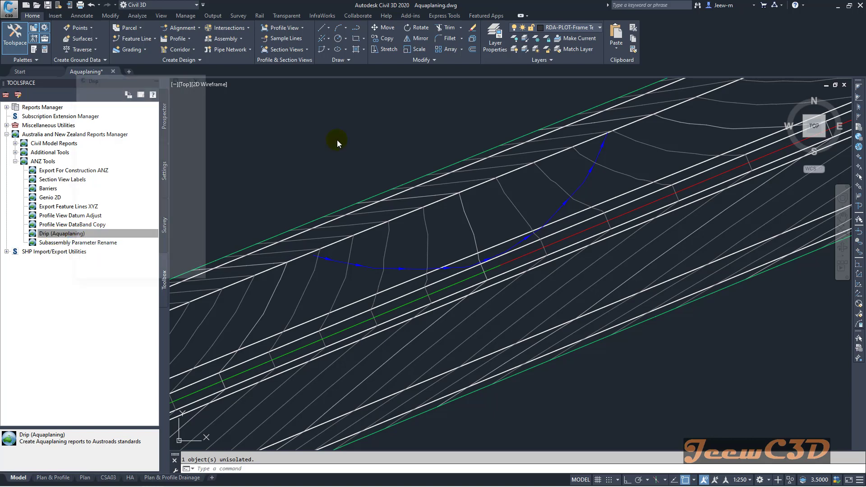
{"action": "left_click_drag", "start_coordinate": [142, 81], "coordinate": [209, 89]}
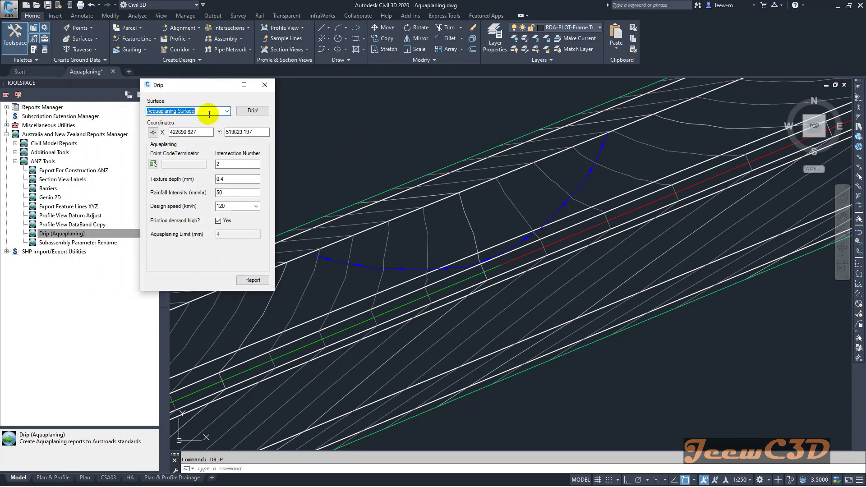
{"action": "left_click", "coordinate": [227, 111]}
{"action": "left_click", "coordinate": [226, 113]}
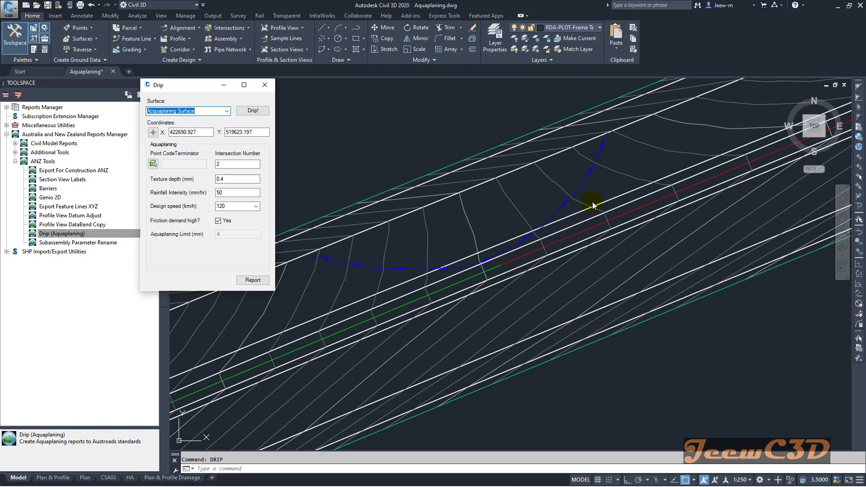
- Pick the upstream endpoint of the blue arrowed flow path as the start point of the drip flow path
{"action": "left_click", "coordinate": [153, 133]}
{"action": "scroll", "coordinate": [313, 251], "scroll_direction": "up", "scroll_amount": 4}
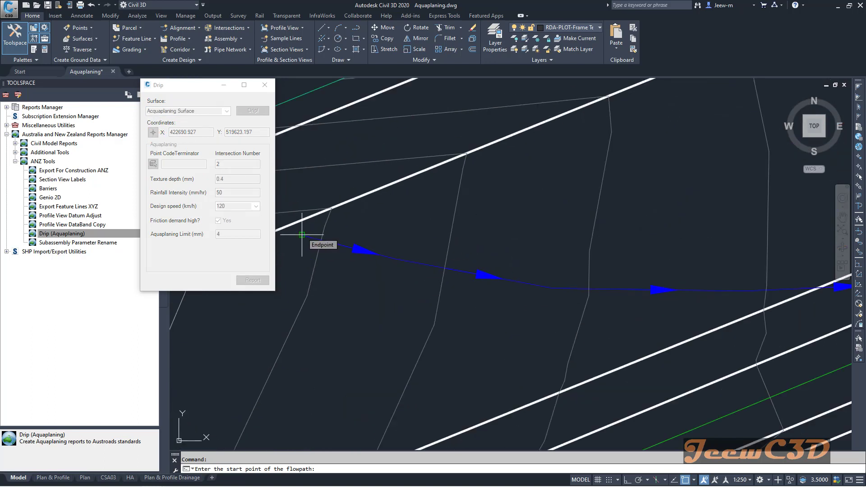
{"action": "left_click", "coordinate": [302, 235]}
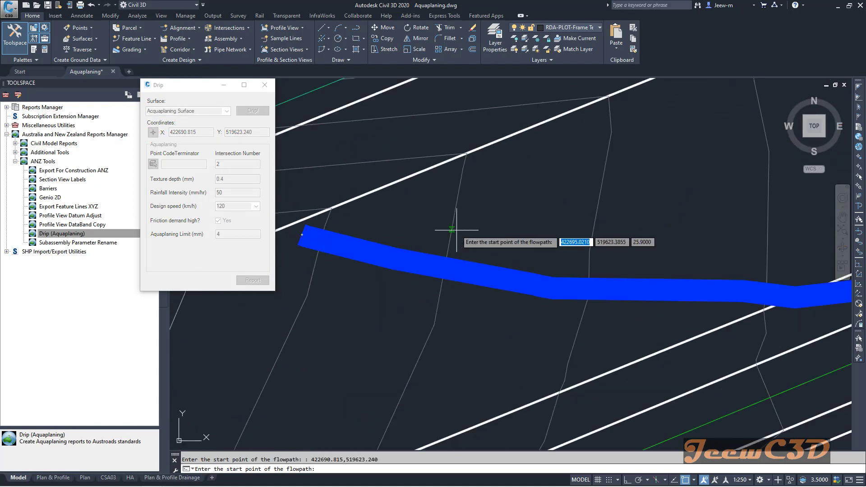
{"action": "scroll", "coordinate": [518, 235], "scroll_direction": "down", "scroll_amount": 5}
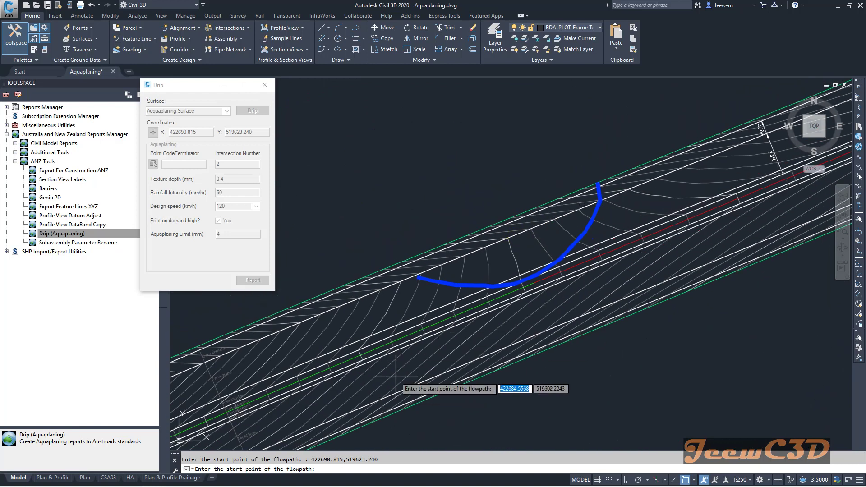
{"action": "key", "text": "Return"}
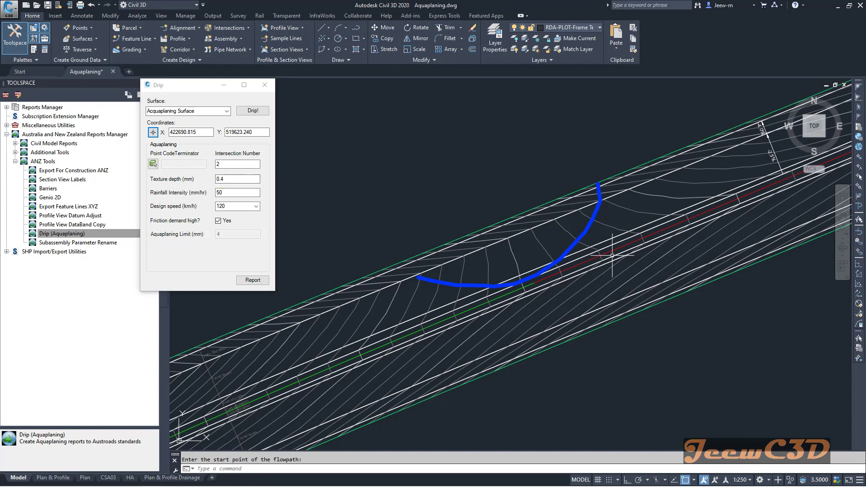
- Examine the thick blue flow path along its length and where it crosses the upper lane edge line
{"action": "scroll", "coordinate": [543, 228], "scroll_direction": "up", "scroll_amount": 2}
{"action": "scroll", "coordinate": [543, 229], "scroll_direction": "up", "scroll_amount": 2}
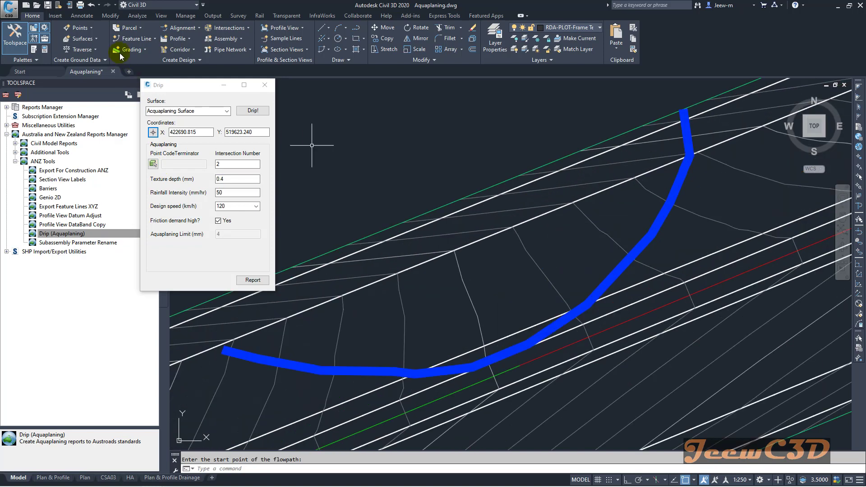
{"action": "scroll", "coordinate": [537, 220], "scroll_direction": "down", "scroll_amount": 3}
{"action": "scroll", "coordinate": [514, 253], "scroll_direction": "up", "scroll_amount": 3}
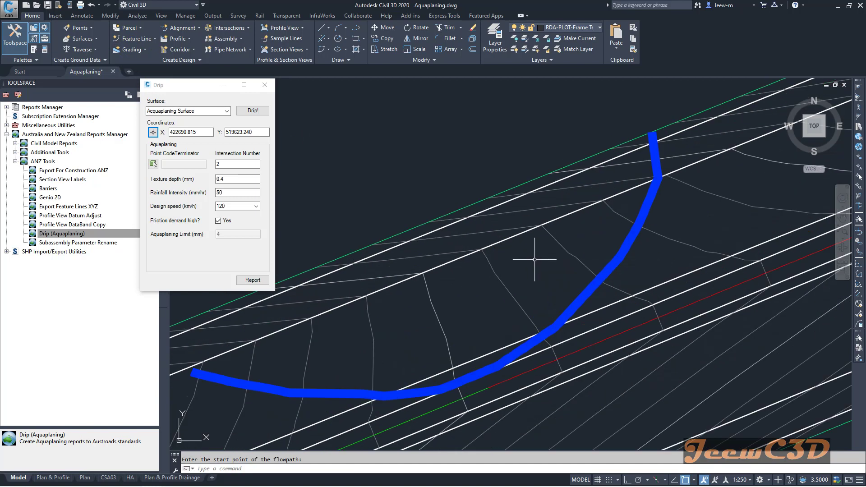
{"action": "middle_click_drag", "start_coordinate": [591, 233], "coordinate": [520, 279]}
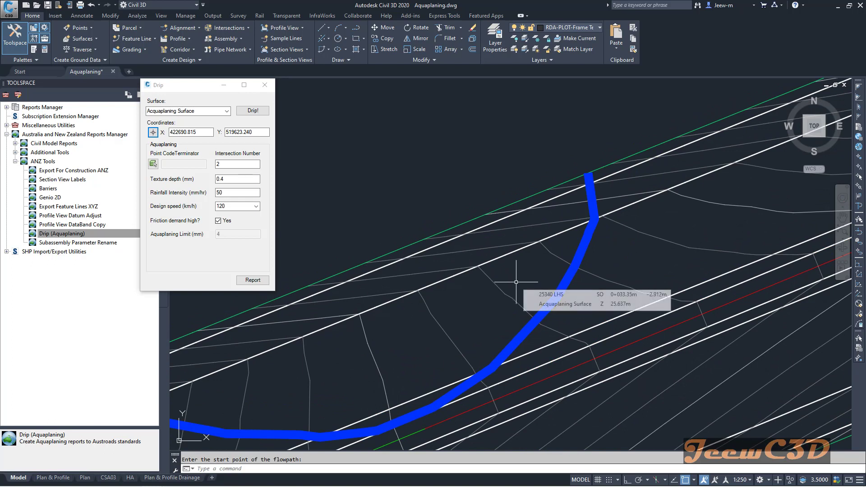
{"action": "middle_click_drag", "start_coordinate": [568, 232], "coordinate": [541, 242]}
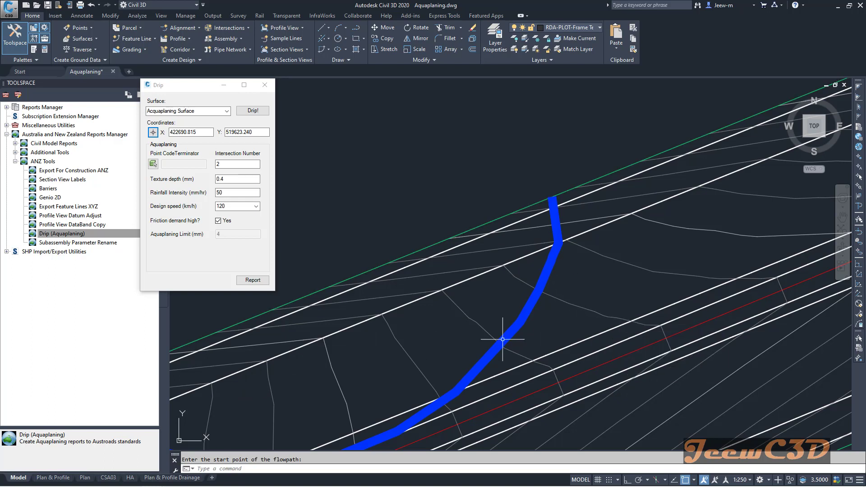
{"action": "scroll", "coordinate": [553, 251], "scroll_direction": "up", "scroll_amount": 3}
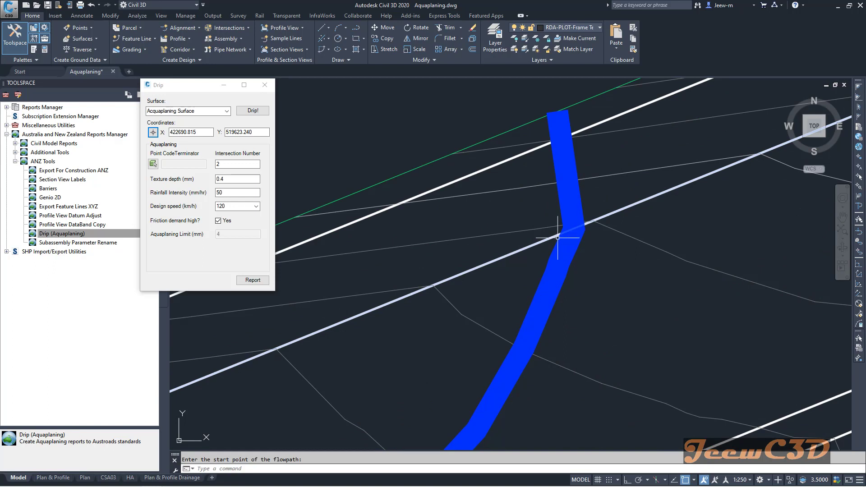
{"action": "middle_click_drag", "start_coordinate": [507, 287], "coordinate": [535, 270]}
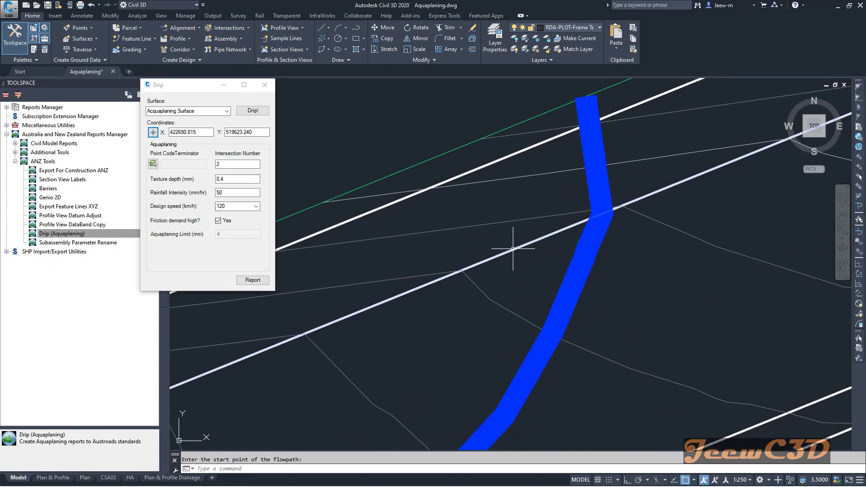
- Convert the upper lane edge line crossing the flow path into a Site 1 feature line, with Acquaplaning Surface elevations and intermediate grade break points
{"action": "left_click", "coordinate": [140, 41]}
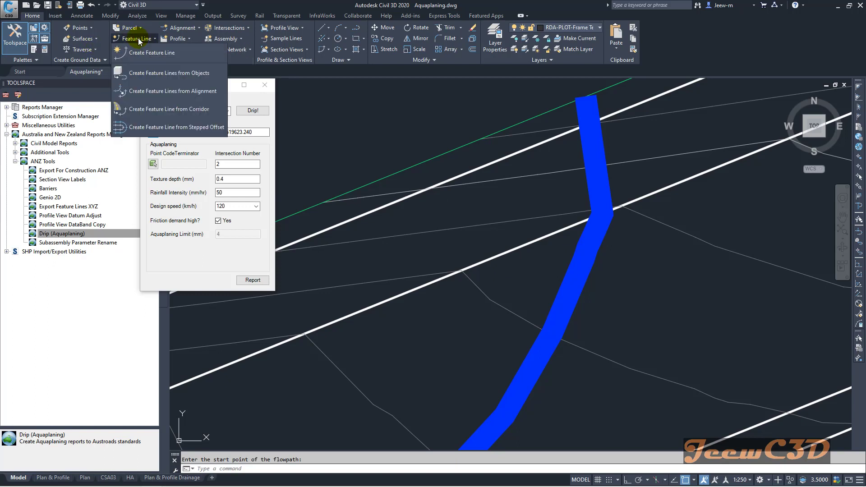
{"action": "left_click", "coordinate": [177, 76]}
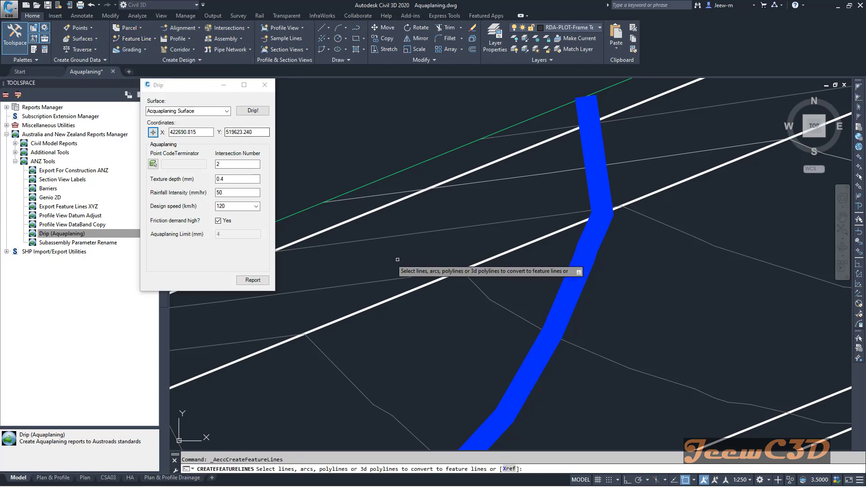
{"action": "mouse_move", "coordinate": [509, 249]}
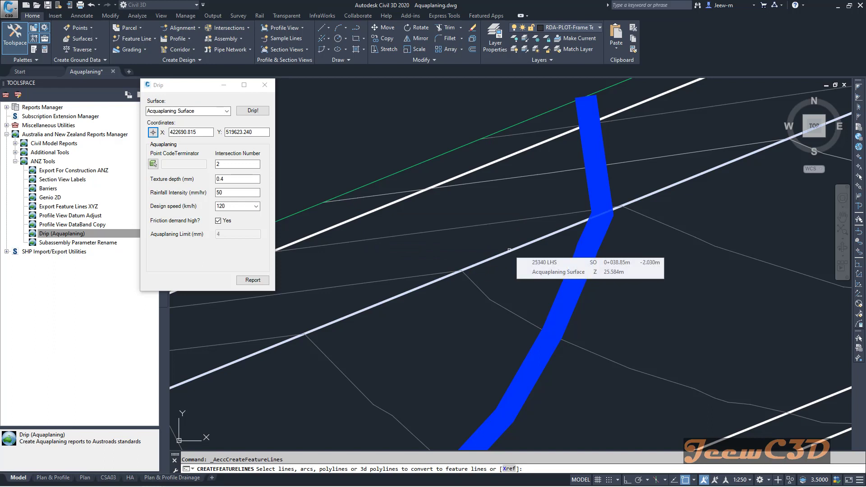
{"action": "middle_click_drag", "start_coordinate": [503, 238], "coordinate": [504, 221]}
{"action": "left_click", "coordinate": [506, 215]}
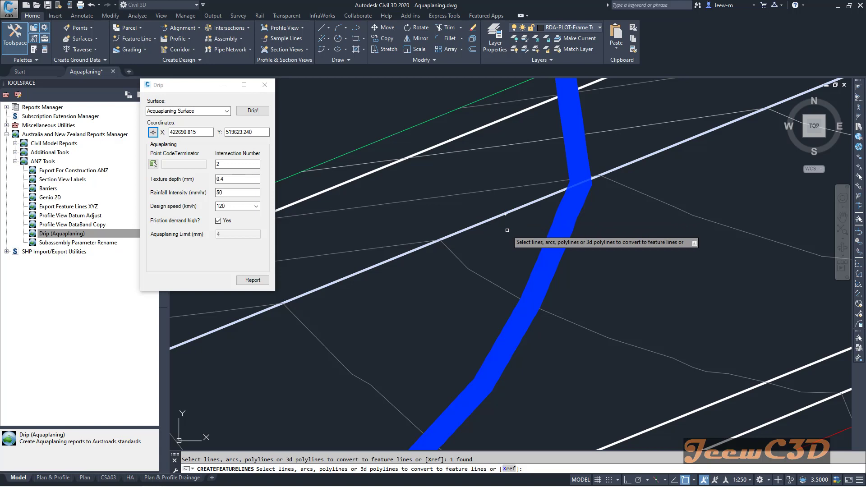
{"action": "right_click", "coordinate": [508, 233]}
{"action": "left_click", "coordinate": [519, 237]}
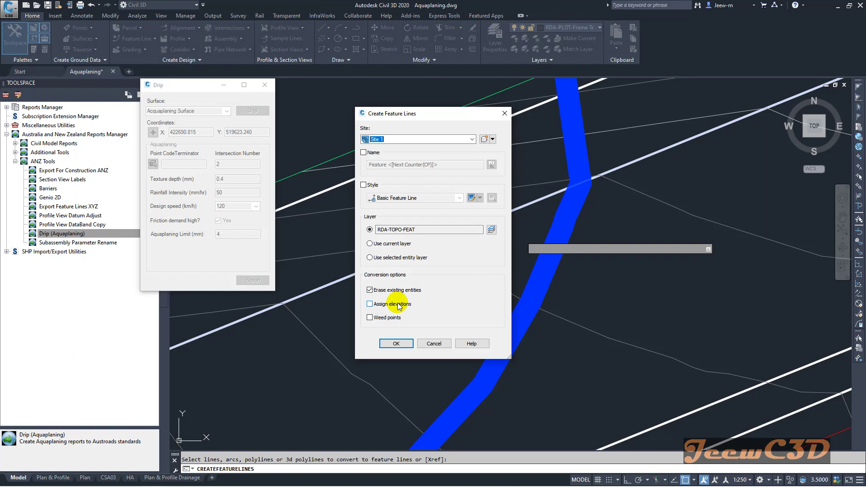
{"action": "left_click", "coordinate": [396, 344]}
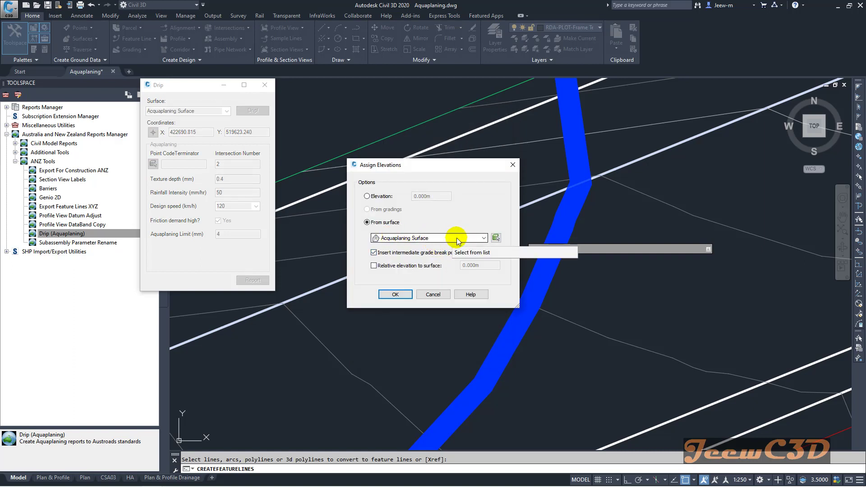
{"action": "left_click", "coordinate": [396, 294]}
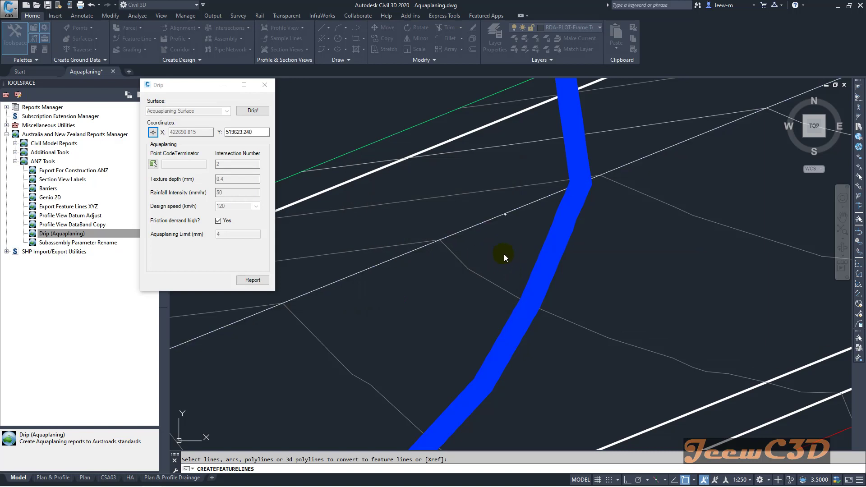
{"action": "left_click", "coordinate": [495, 220]}
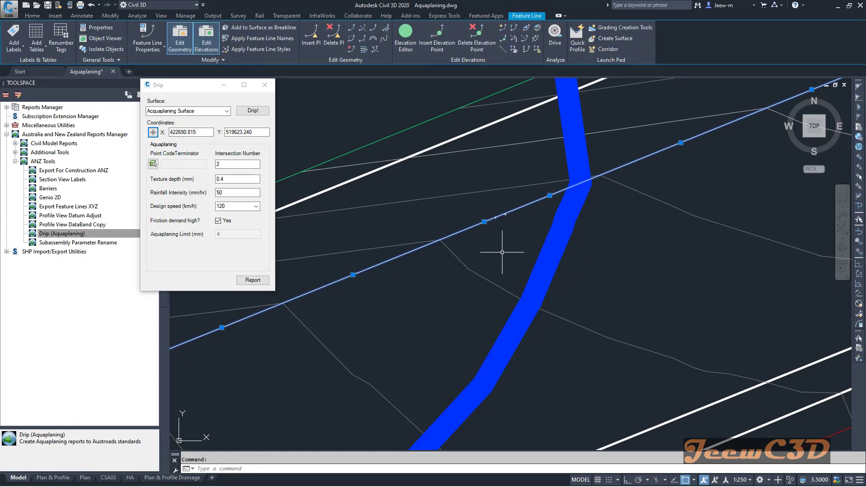
{"action": "key", "text": "Escape"}
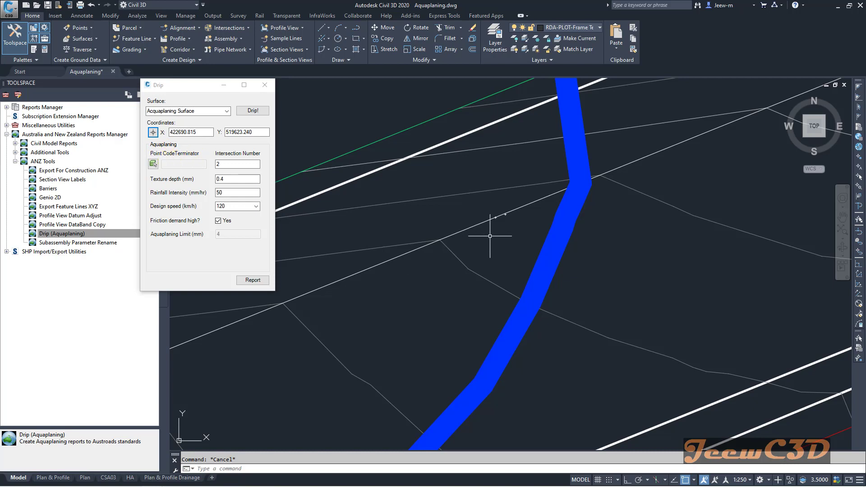
- Set the lane edge feature line as the drip analysis's point code terminator and the intersection number to 1
{"action": "scroll", "coordinate": [497, 244], "scroll_direction": "down", "scroll_amount": 3}
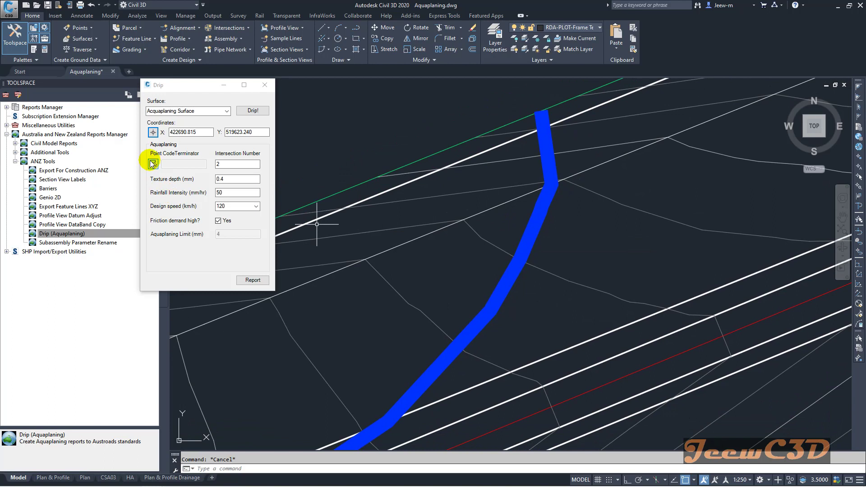
{"action": "left_click", "coordinate": [153, 165]}
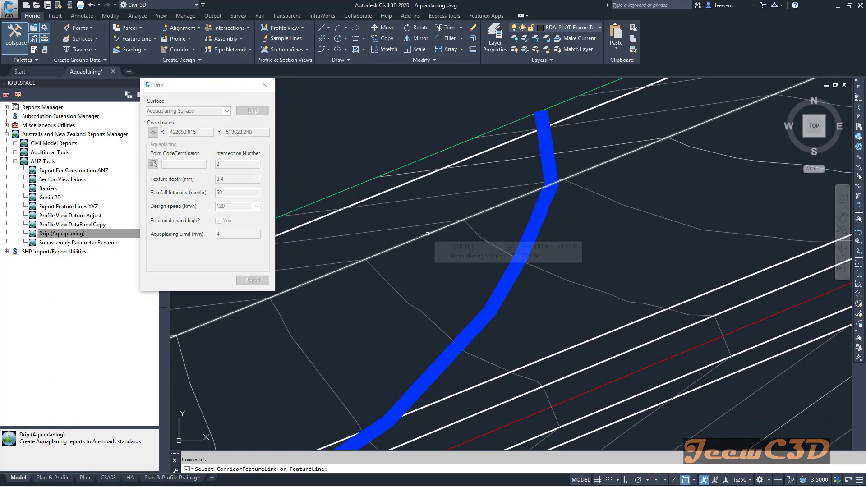
{"action": "left_click", "coordinate": [427, 235]}
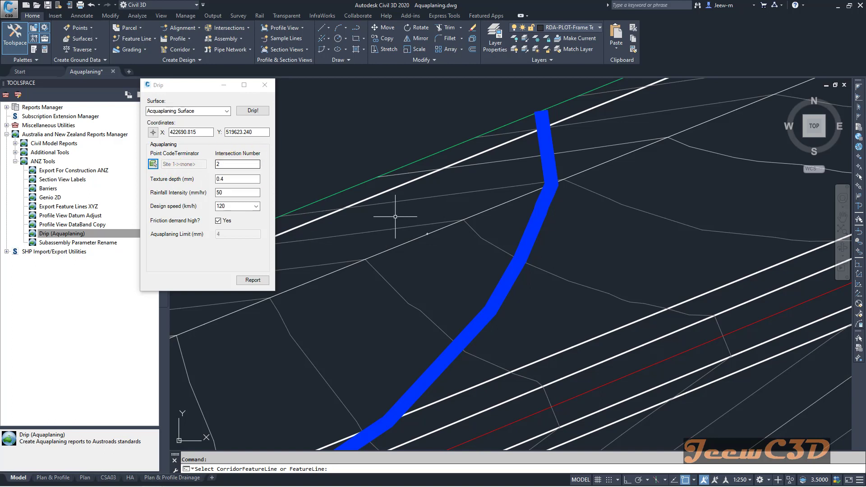
{"action": "scroll", "coordinate": [497, 258], "scroll_direction": "down", "scroll_amount": 4}
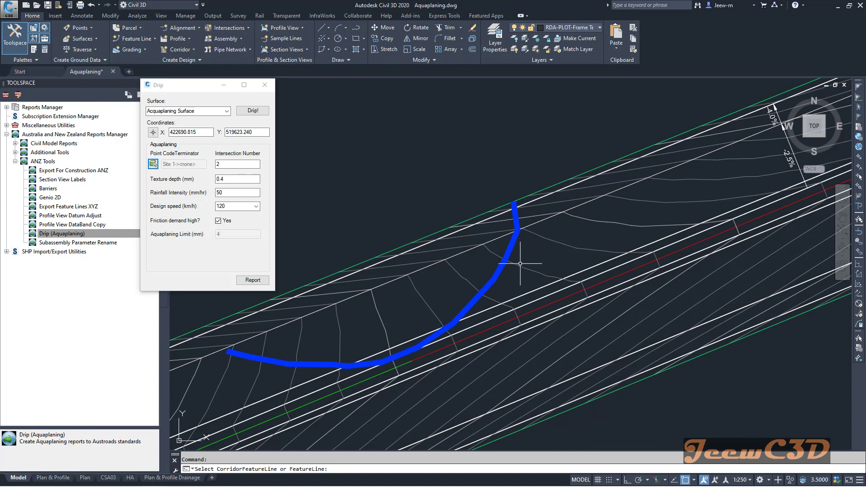
{"action": "left_click", "coordinate": [233, 165]}
{"action": "double_click", "coordinate": [231, 164]}
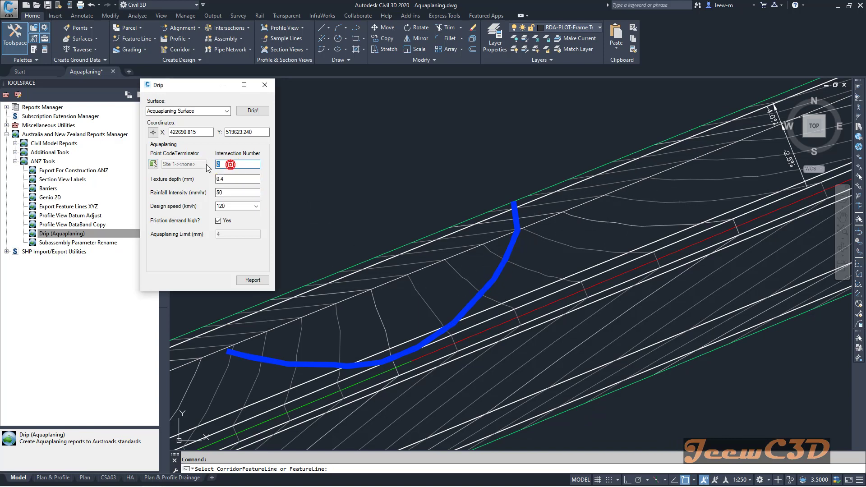
{"action": "type", "text": "1"}
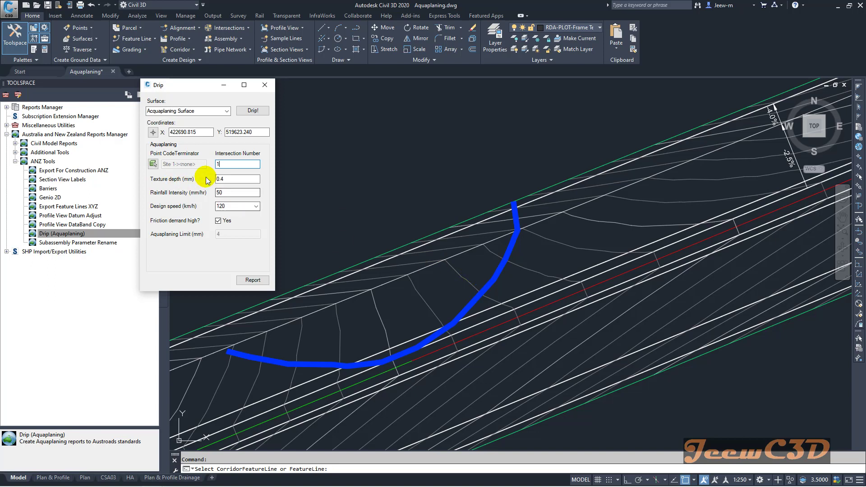
- Set the design speed to 100 km/h and run the drip analysis with 0.4 mm texture depth and 50 mm/hr rainfall intensity
{"action": "left_click", "coordinate": [224, 180]}
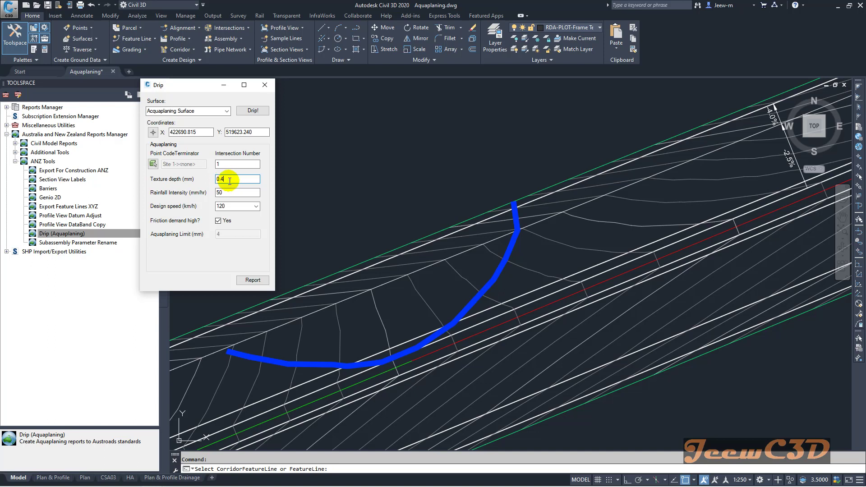
{"action": "left_click", "coordinate": [231, 192]}
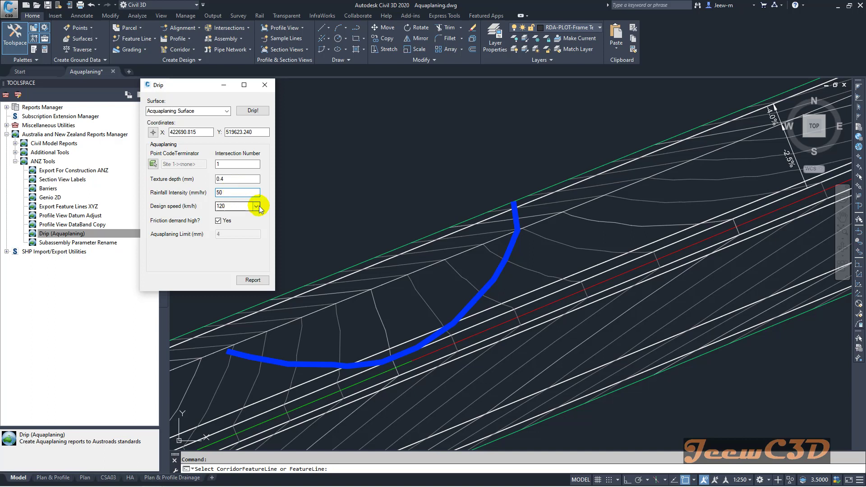
{"action": "left_click", "coordinate": [244, 206]}
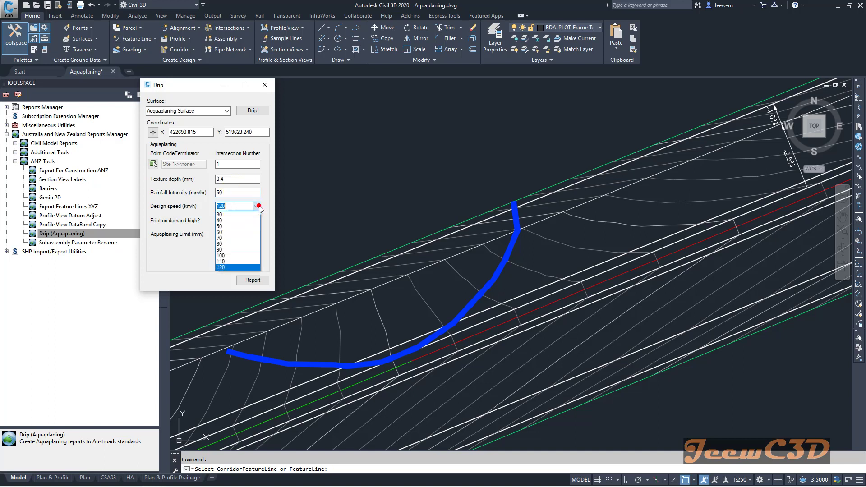
{"action": "left_click", "coordinate": [241, 255]}
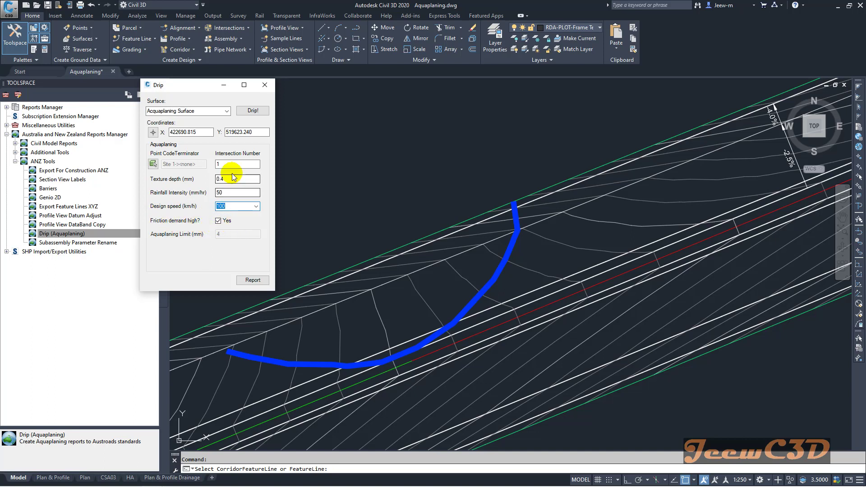
{"action": "left_click", "coordinate": [254, 112]}
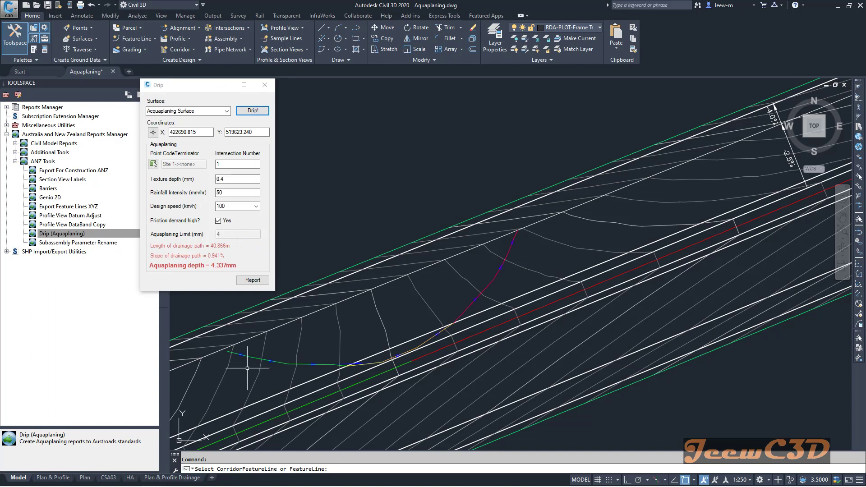
- Examine the colour-coded drip path from the lane edge line to its upstream end, along with the computed aquaplaning results
{"action": "scroll", "coordinate": [249, 369], "scroll_direction": "up", "scroll_amount": 1}
{"action": "scroll", "coordinate": [249, 366], "scroll_direction": "up", "scroll_amount": 2}
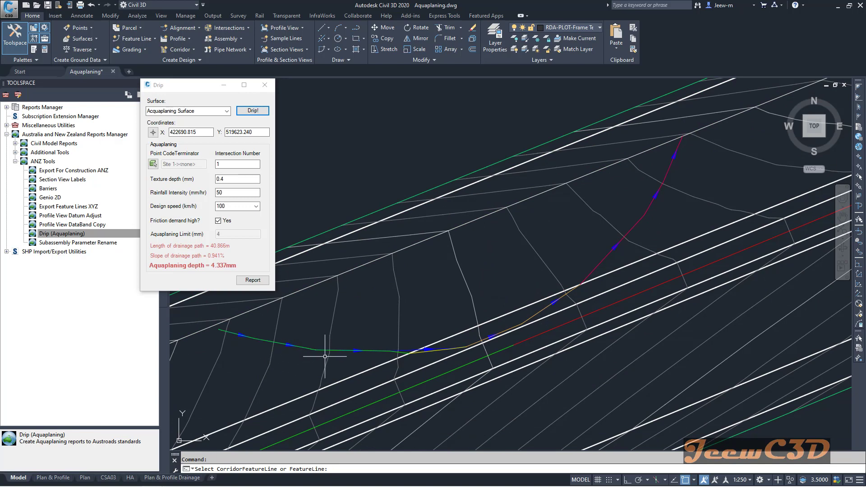
{"action": "middle_click_drag", "start_coordinate": [403, 317], "coordinate": [328, 334]}
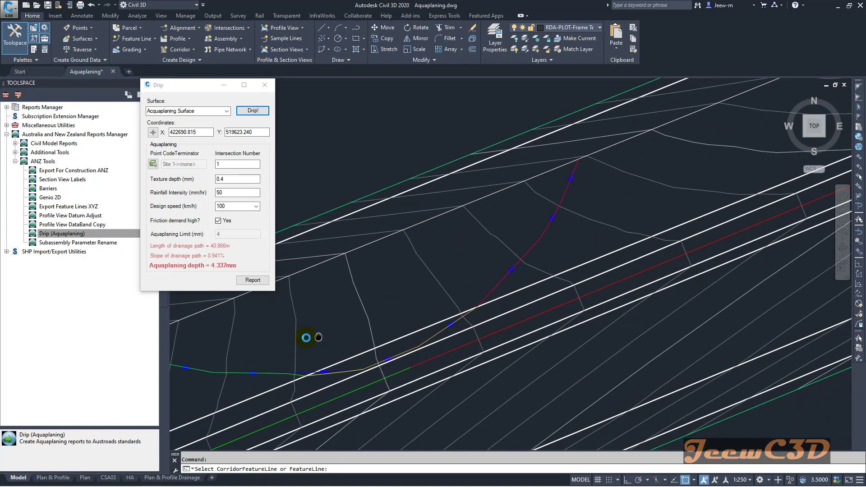
{"action": "left_click", "coordinate": [305, 366]}
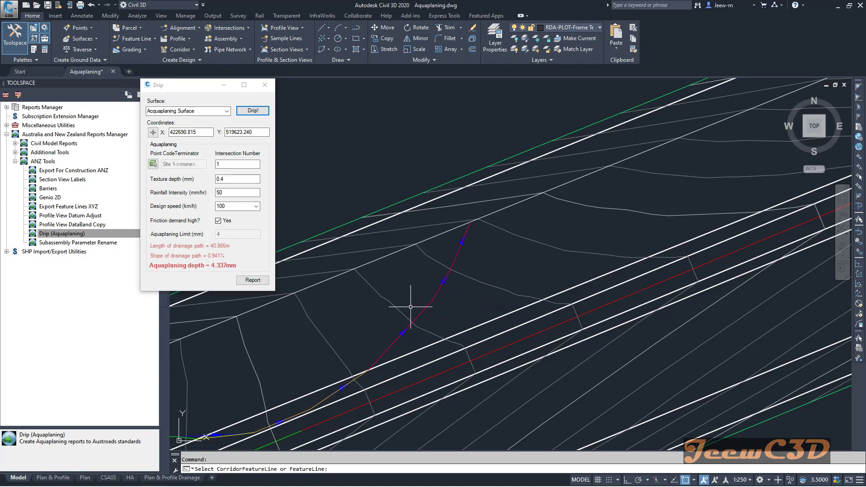
{"action": "middle_click_drag", "start_coordinate": [412, 299], "coordinate": [415, 287]}
{"action": "middle_click_drag", "start_coordinate": [496, 236], "coordinate": [532, 188]}
{"action": "mouse_move", "coordinate": [489, 236]}
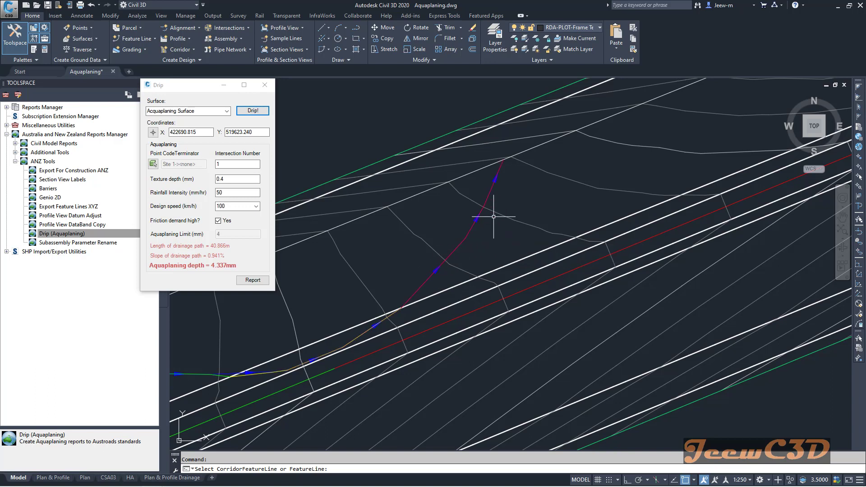
{"action": "mouse_move", "coordinate": [537, 197]}
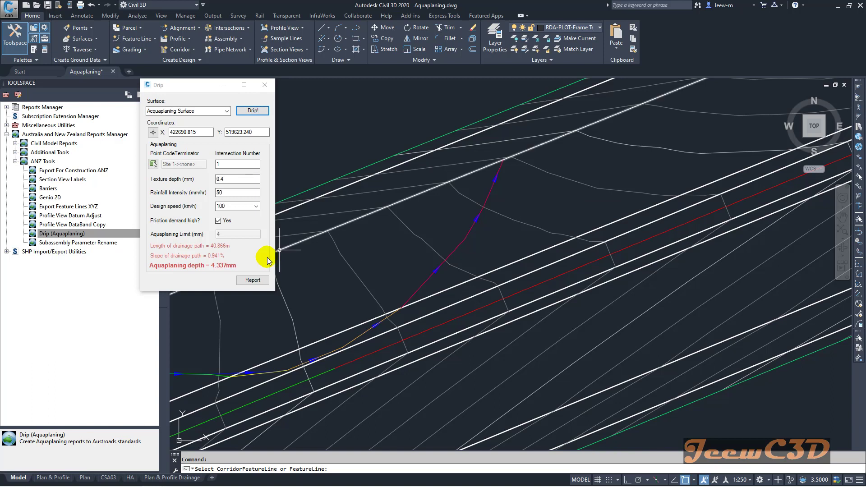
- Generate the aquaplaning report in Excel and check its design speed, rainfall intensity, texture depth and friction demand entries
{"action": "left_click", "coordinate": [252, 281]}
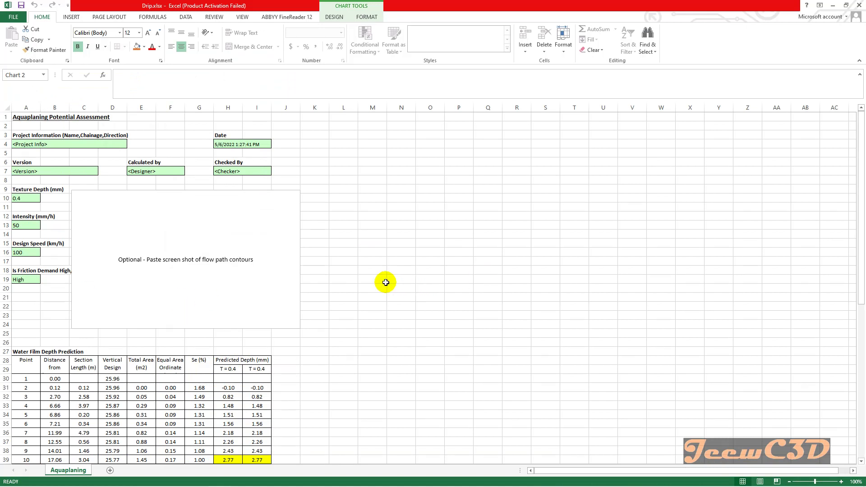
{"action": "scroll", "coordinate": [386, 283], "scroll_direction": "down", "scroll_amount": 1}
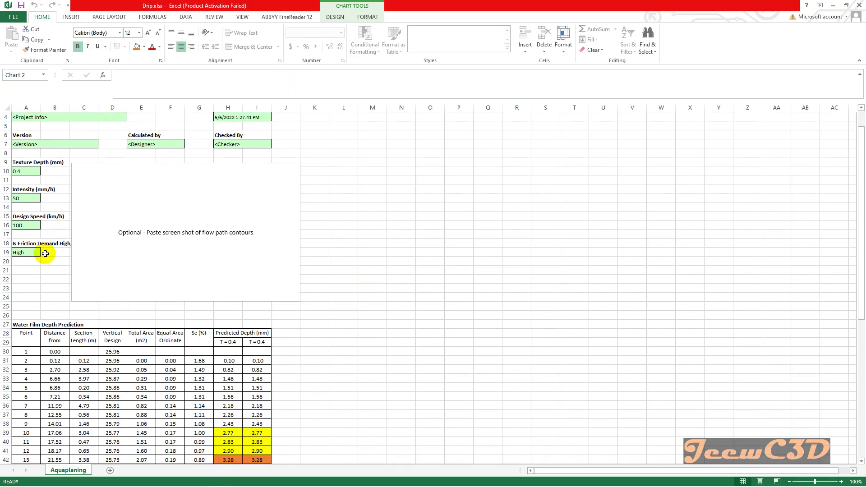
{"action": "left_click", "coordinate": [25, 225]}
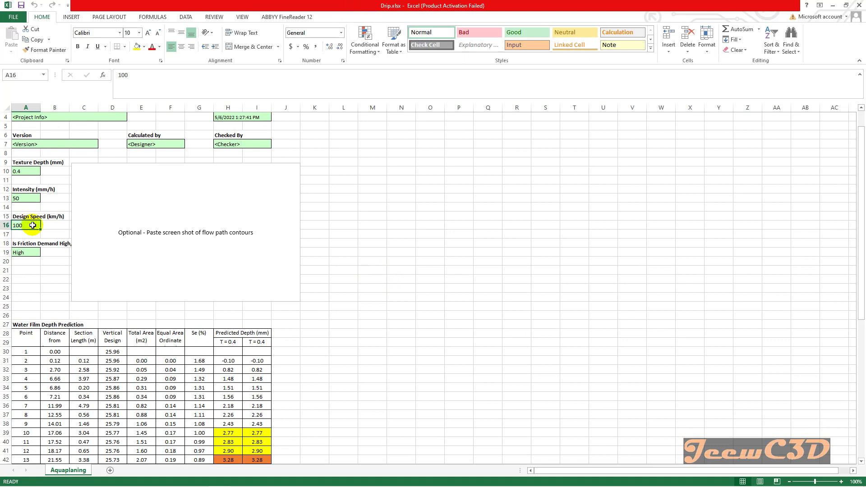
{"action": "left_click", "coordinate": [34, 198]}
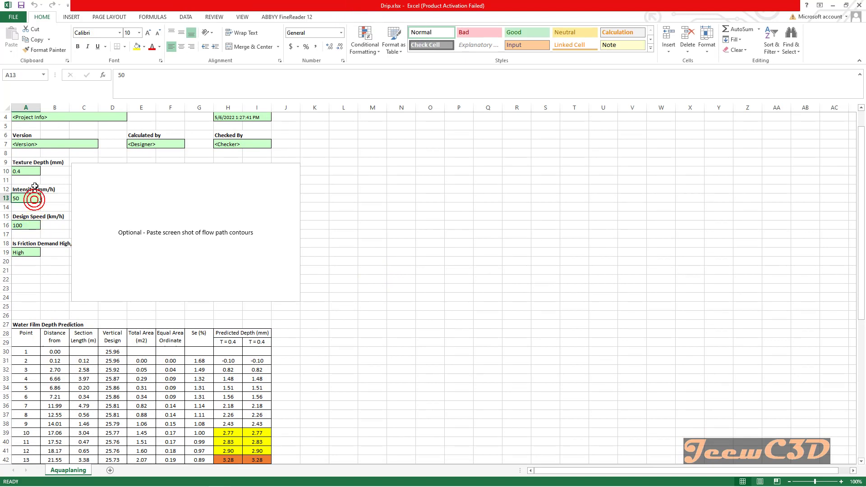
{"action": "left_click", "coordinate": [35, 171]}
{"action": "left_click", "coordinate": [32, 251]}
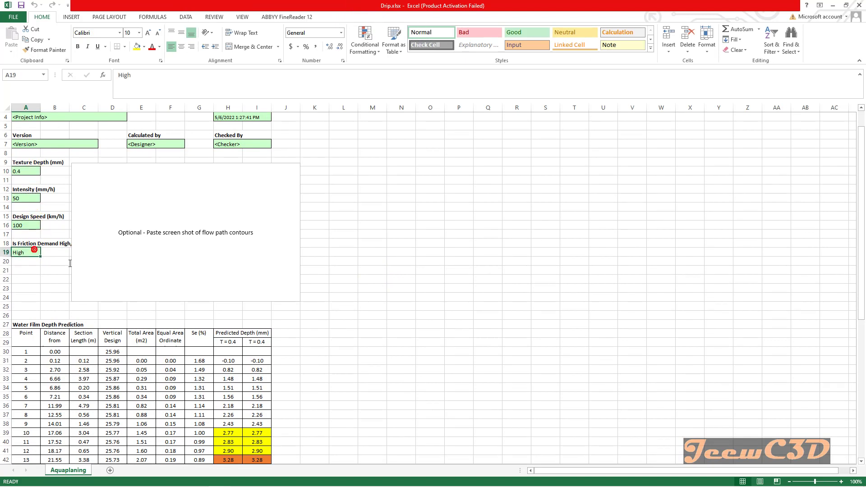
- Examine the Water Film Depth Prediction table's total length and predicted depths at points 16, 17 and 21, plus the warnings legend and Flow Path Profile
{"action": "scroll", "coordinate": [135, 294], "scroll_direction": "down", "scroll_amount": 6}
{"action": "scroll", "coordinate": [338, 397], "scroll_direction": "down", "scroll_amount": 2}
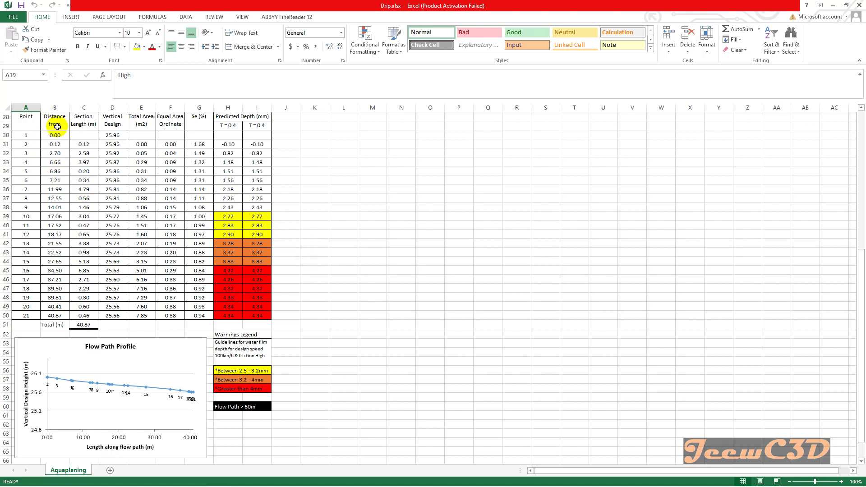
{"action": "left_click", "coordinate": [85, 325]}
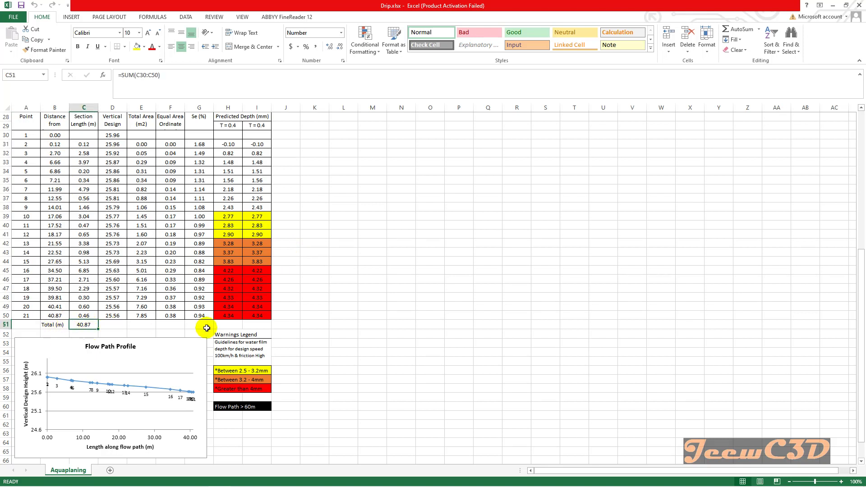
{"action": "left_click", "coordinate": [231, 271]}
{"action": "left_click", "coordinate": [256, 271]}
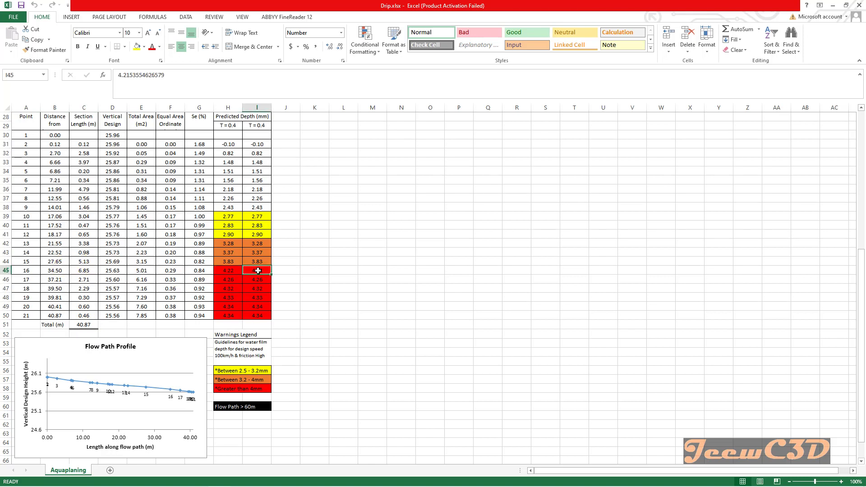
{"action": "left_click", "coordinate": [227, 281]}
{"action": "scroll", "coordinate": [243, 282], "scroll_direction": "up", "scroll_amount": 1}
{"action": "scroll", "coordinate": [239, 294], "scroll_direction": "down", "scroll_amount": 1}
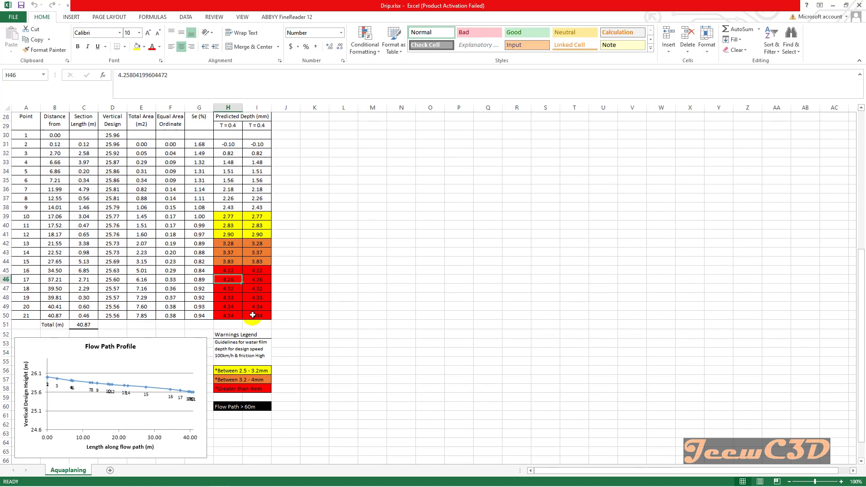
{"action": "left_click", "coordinate": [229, 317]}
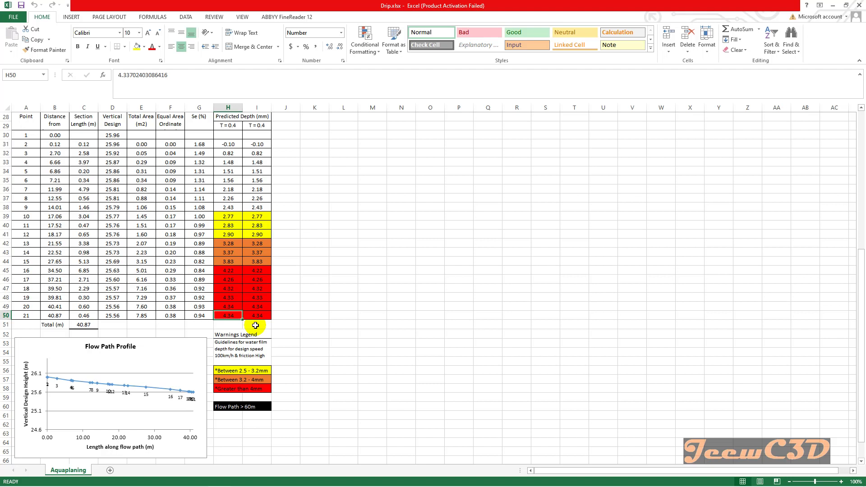
{"action": "scroll", "coordinate": [314, 330], "scroll_direction": "down", "scroll_amount": 1}
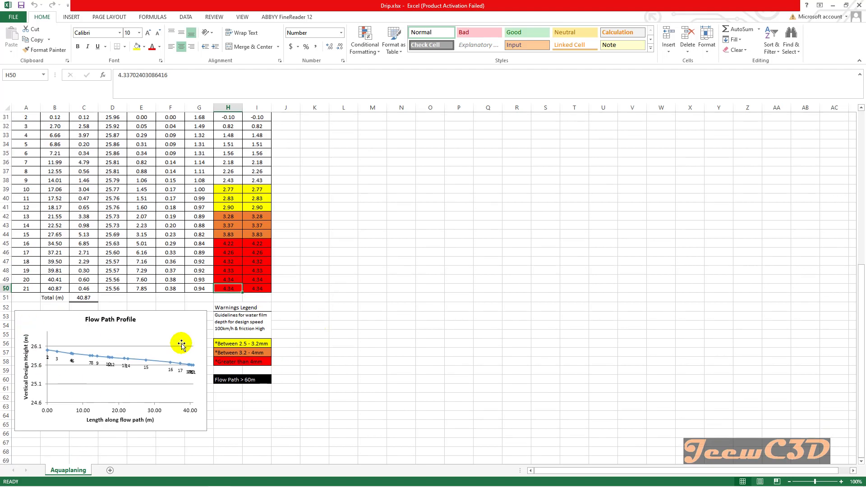
{"action": "left_click", "coordinate": [335, 329]}
{"action": "scroll", "coordinate": [327, 330], "scroll_direction": "up", "scroll_amount": 2}
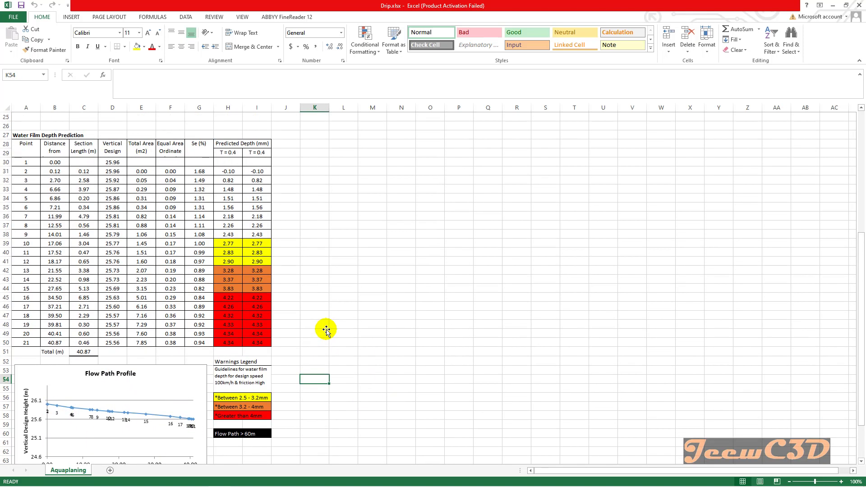